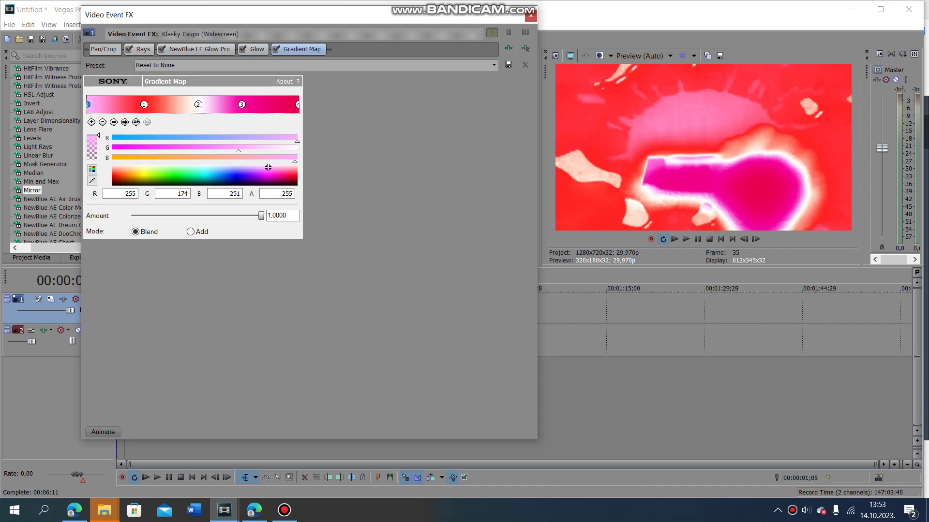
Step: Examine the colours of the second and last Gradient Map points on the first video clip
left_click(198, 104)
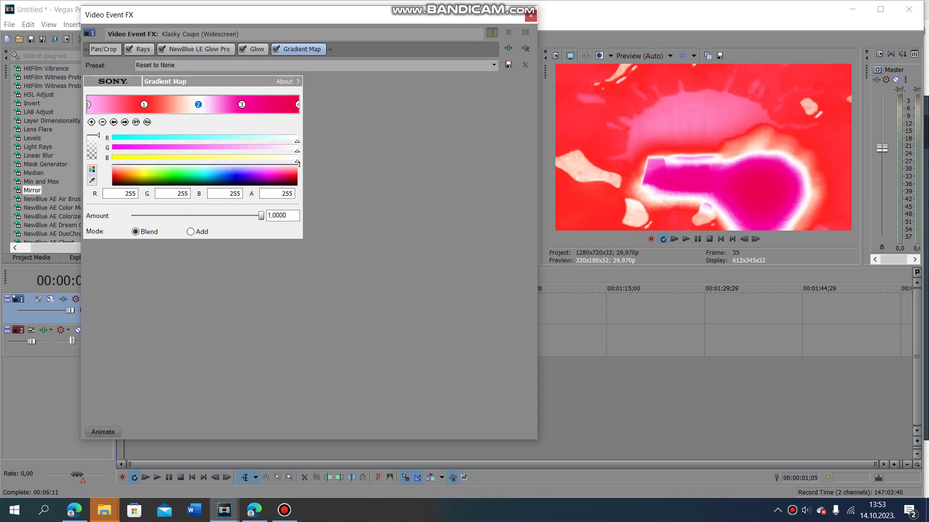
left_click(297, 105)
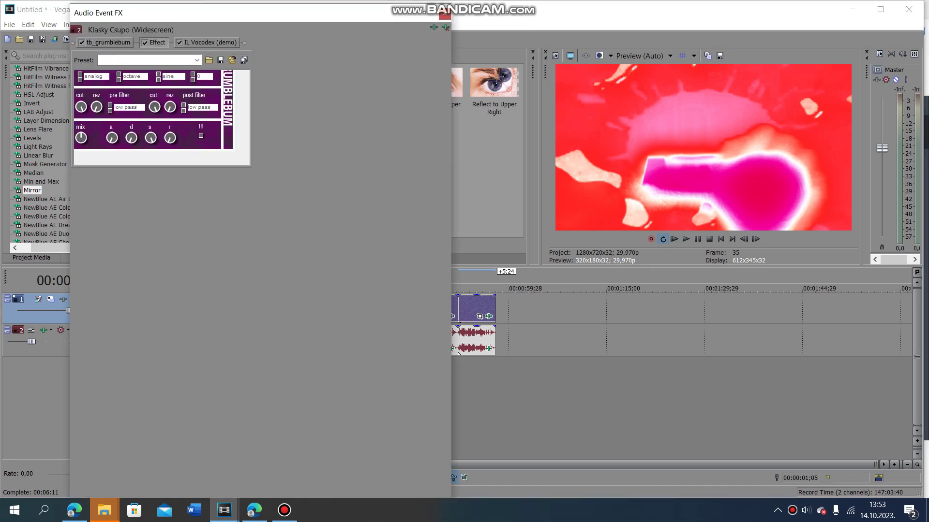
Step: Browse the preset list of the Effect plug-in on the first clip's audio and review its IL Vocodex settings
key("alt+Down")
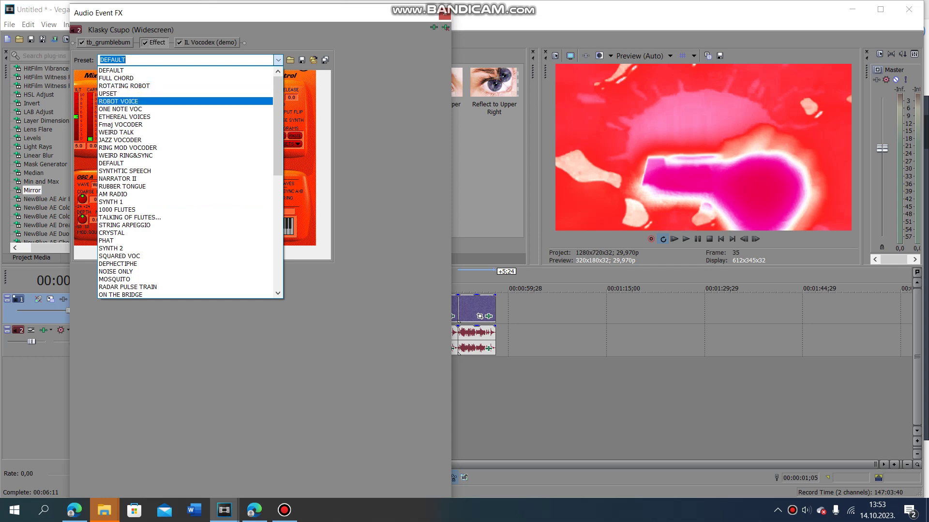
key("Down")
key("Down")
key("Down")
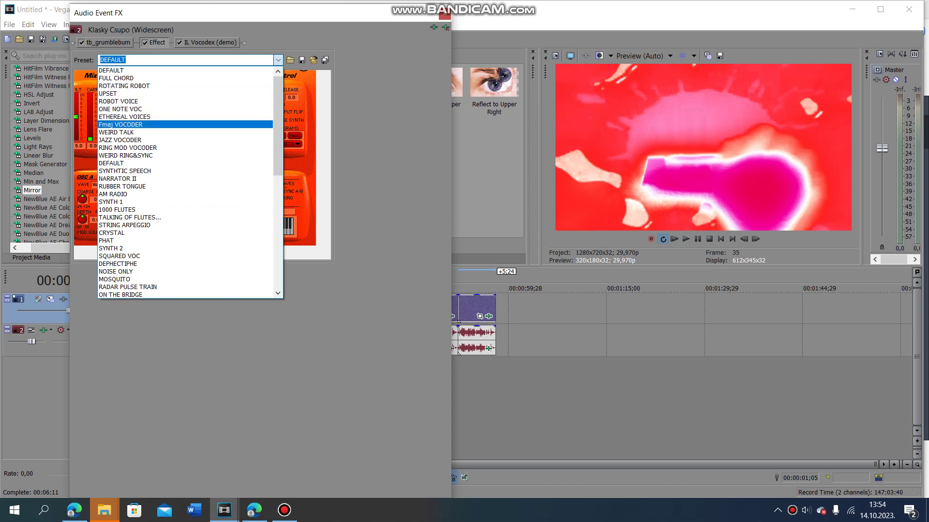
key("Up")
key("Up")
key("Up")
key("Up")
key("Up")
key("Up")
key("Up")
key("Return")
left_click(208, 42)
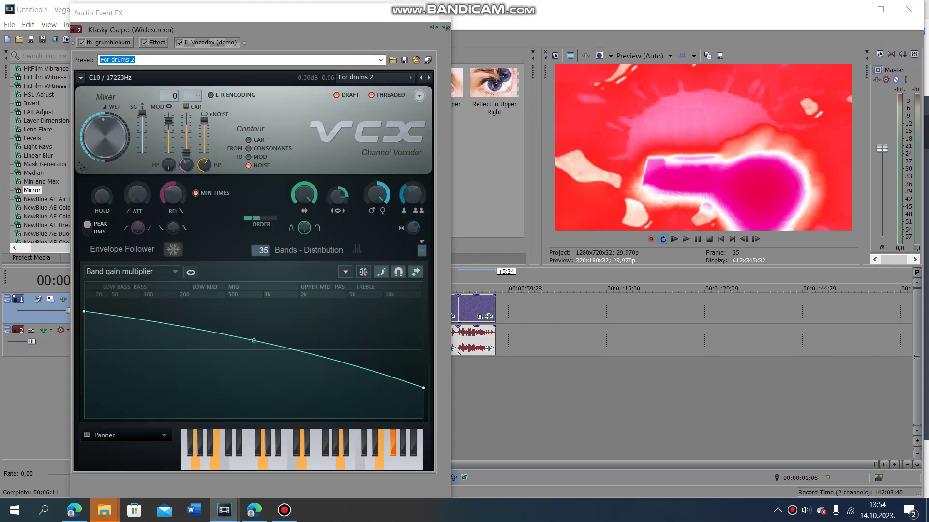
left_click(444, 13)
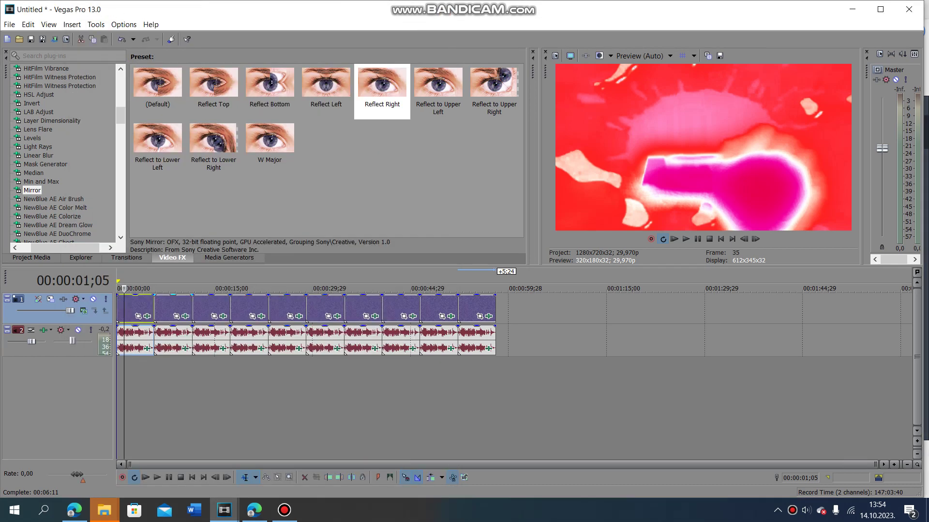
Step: Review the NewBlue Dream Glow, Light Rays and Air Brush settings of the second video clip
left_click(164, 307)
left_click(185, 316)
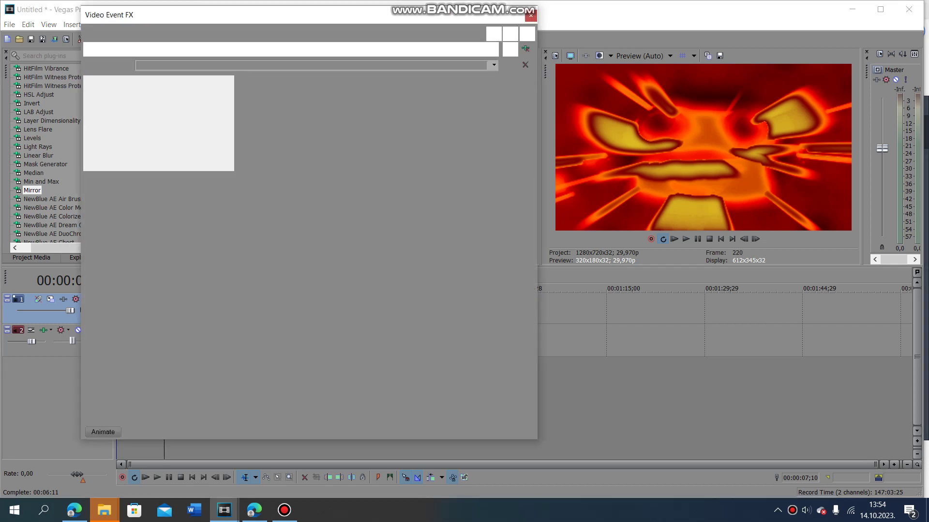
left_click(172, 49)
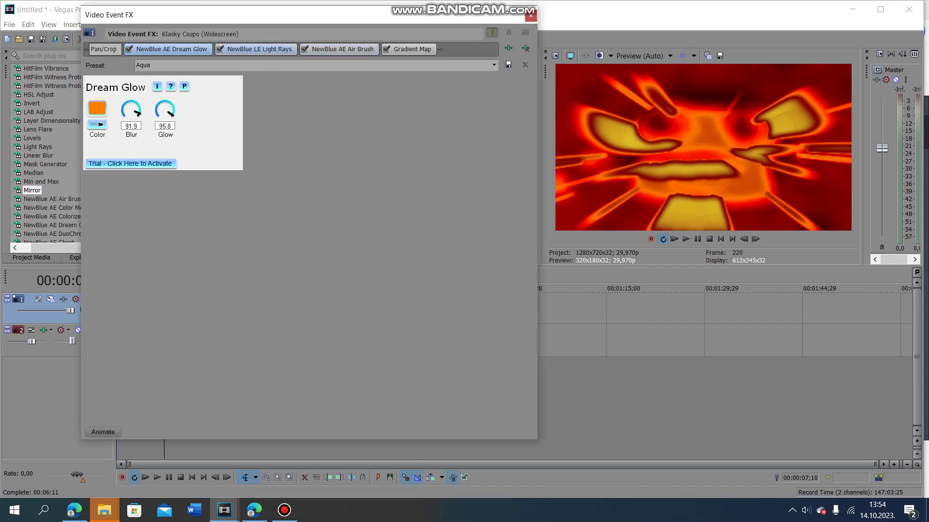
left_click(259, 48)
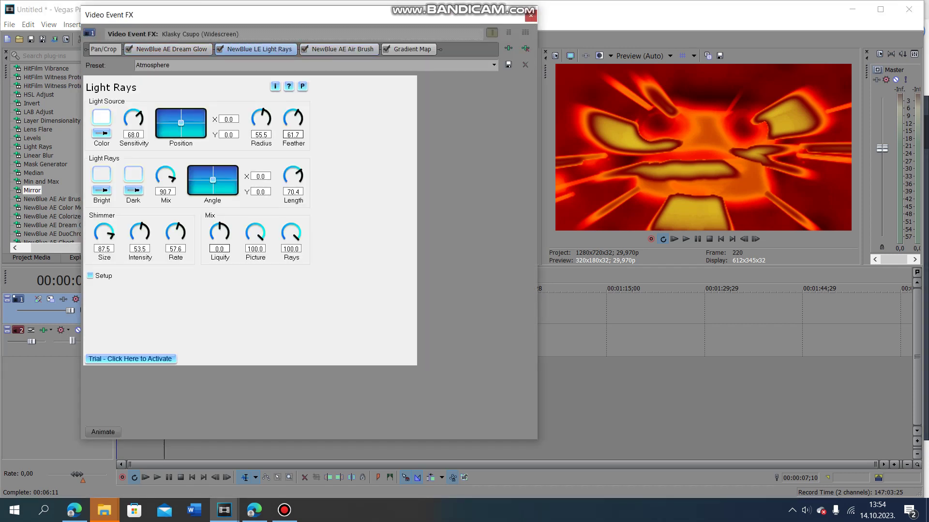
left_click(343, 49)
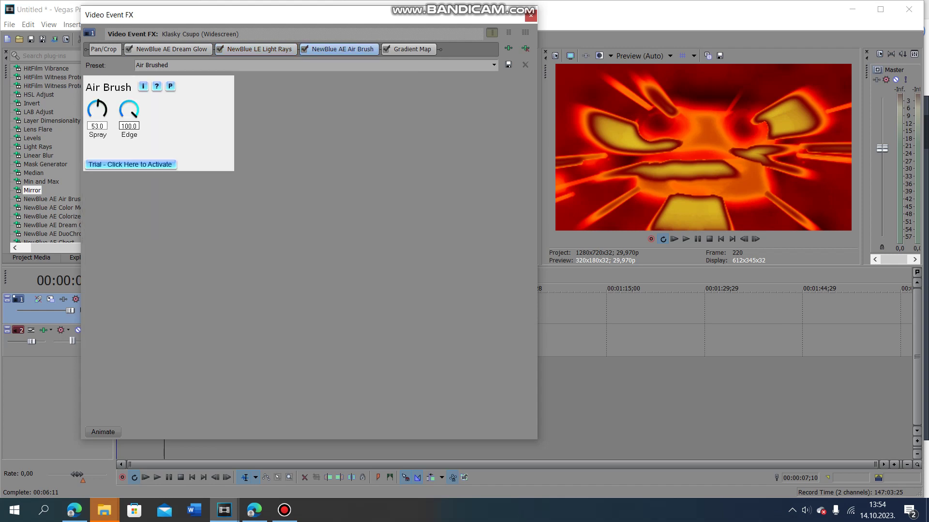
Step: Examine the colour of each Gradient Map point on the second video clip
left_click(412, 49)
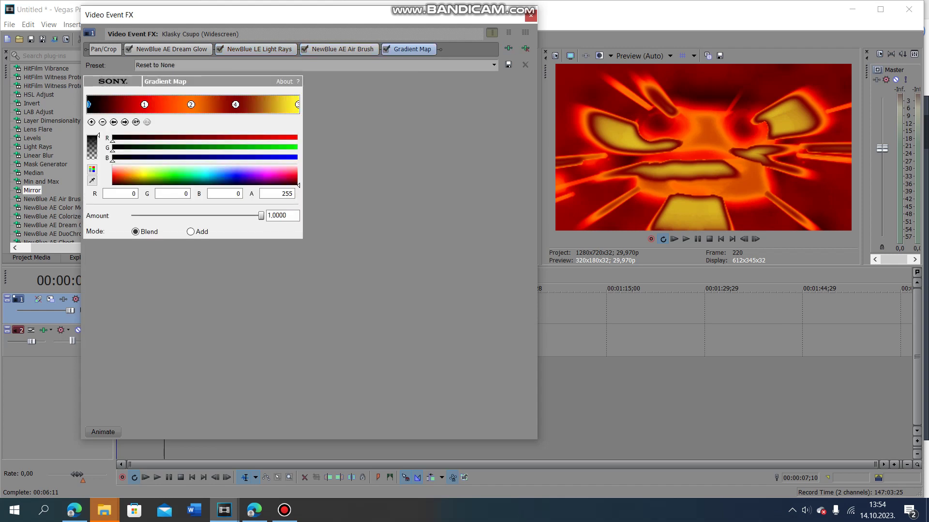
left_click(191, 105)
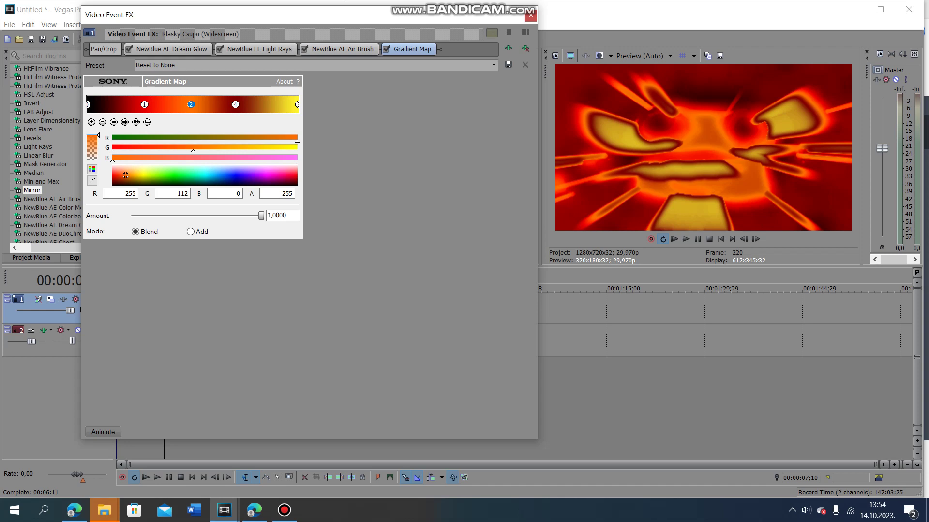
left_click(236, 105)
left_click(298, 104)
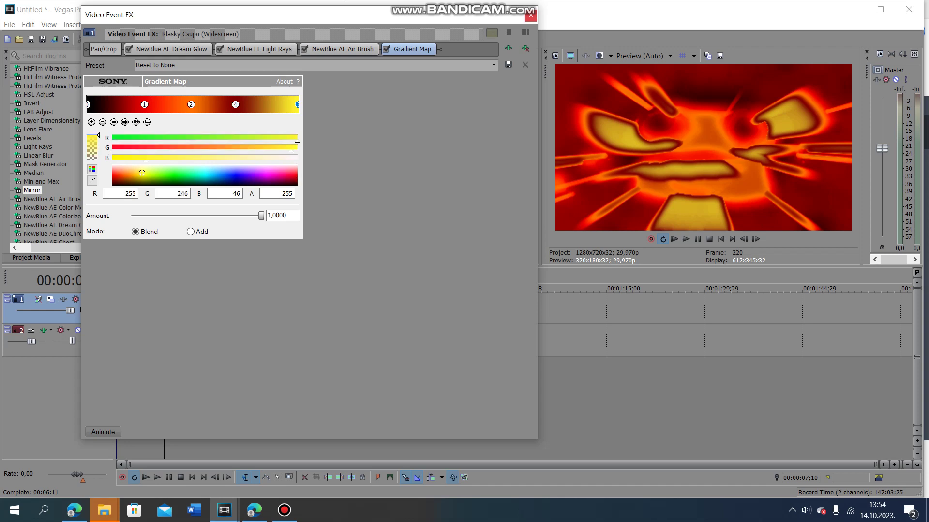
key("Escape")
Step: Review the Bitcrusher, CharBooster and IL Vocodex settings on the second clip's audio
left_click(186, 347)
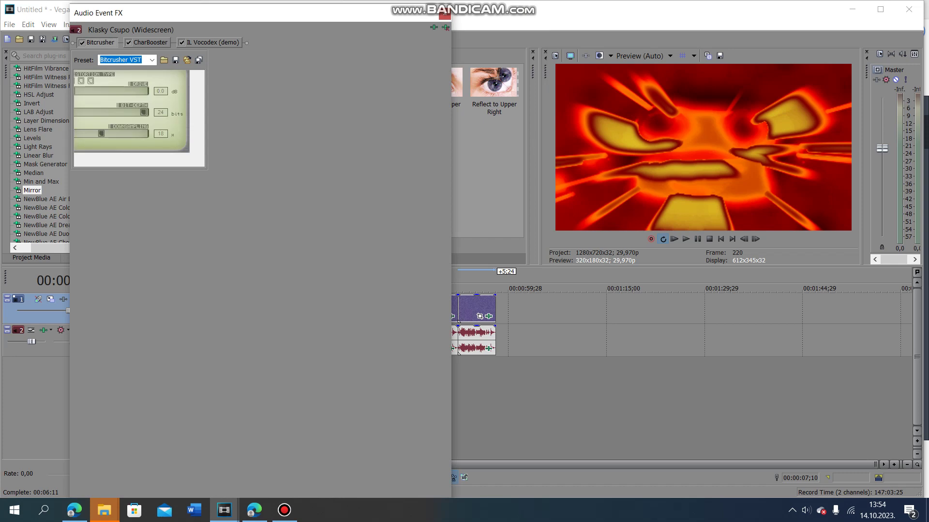
left_click(148, 42)
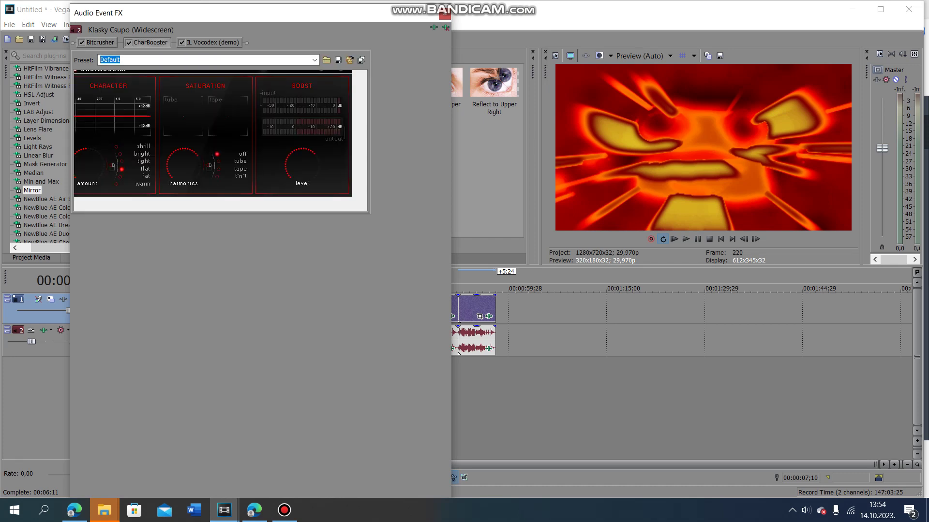
left_click(213, 42)
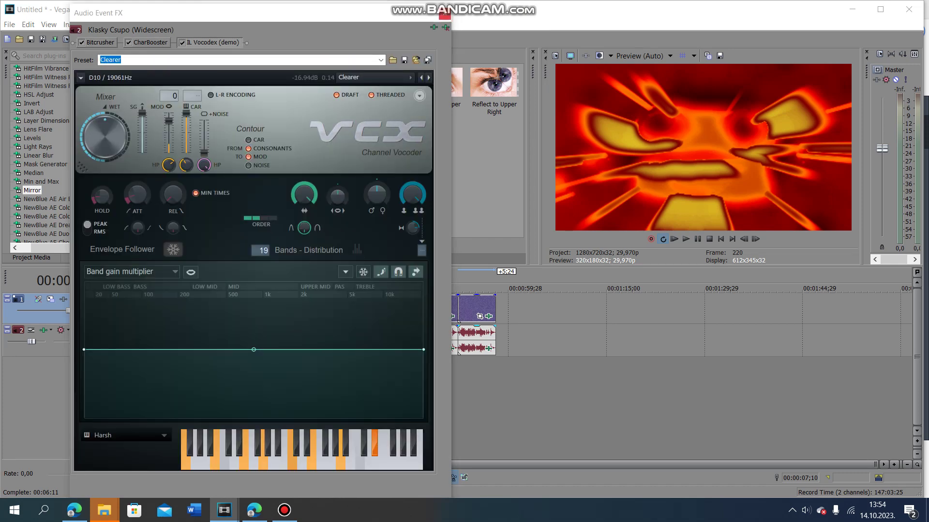
left_click(444, 14)
Step: Review the NewBlue Mirage, Glow and NewBlue Light Rays settings of the third video clip
left_click(204, 310)
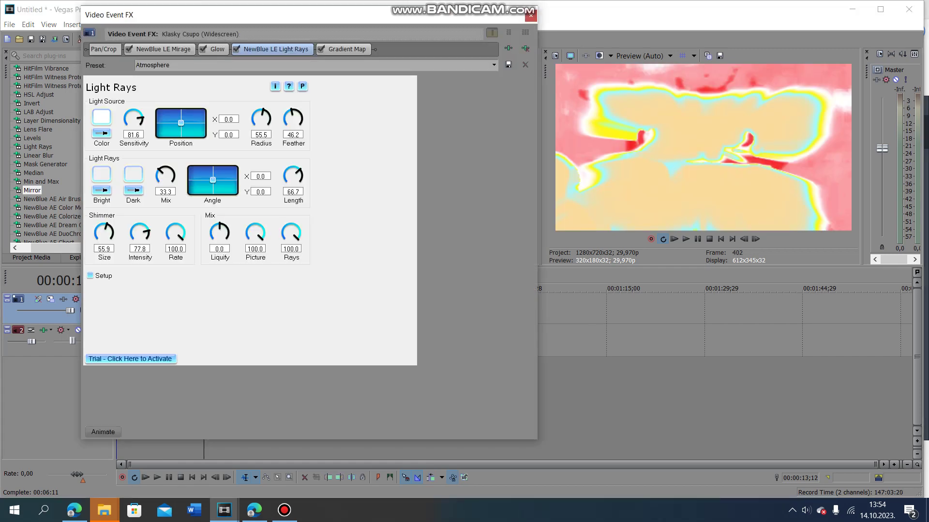
left_click(164, 49)
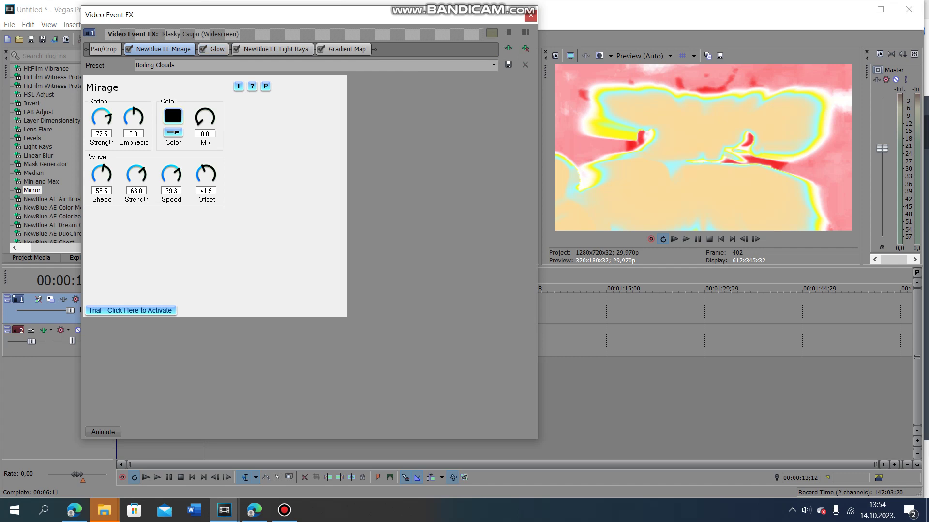
left_click(217, 49)
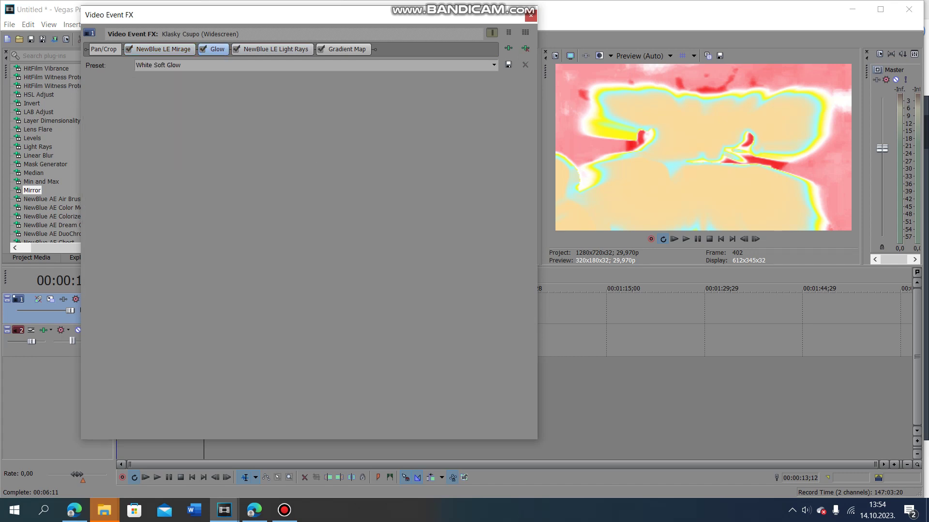
left_click(276, 49)
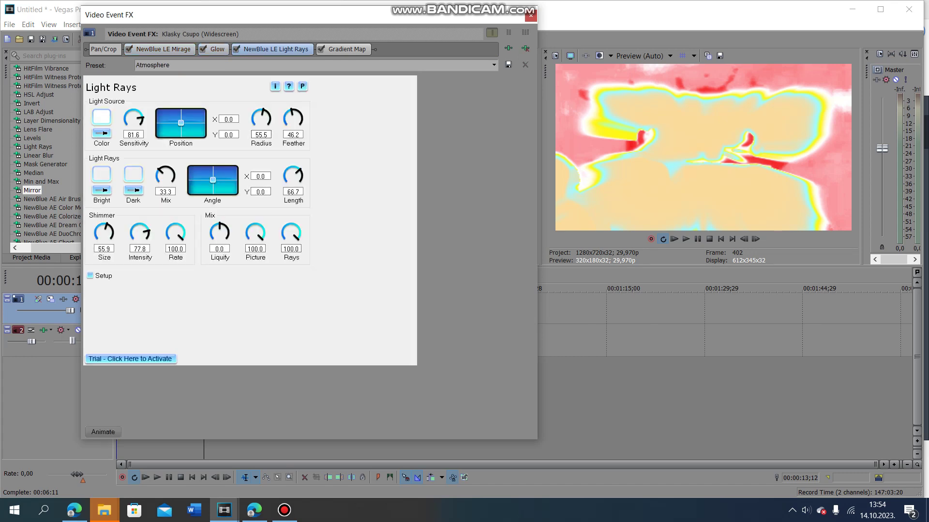
Step: Examine the third clip's Gradient Map point colours and the IL Vocodex settings on its audio
left_click(347, 49)
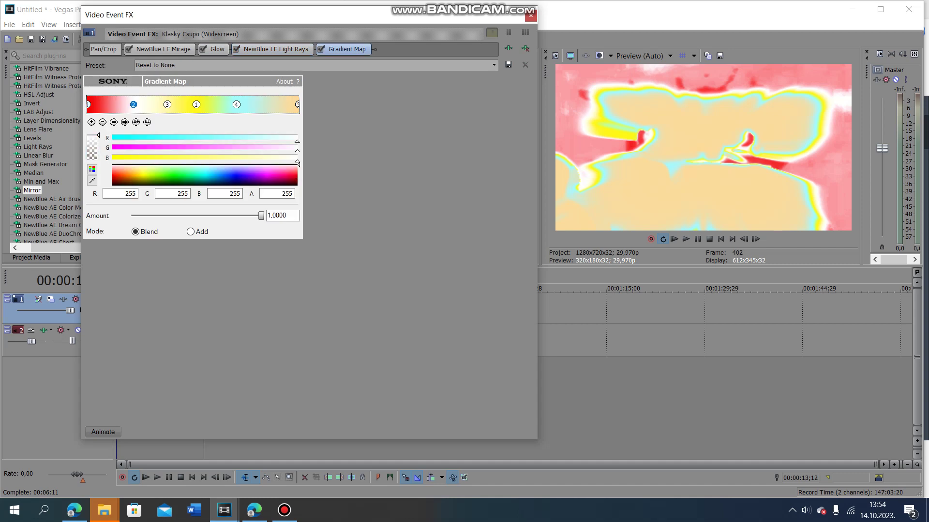
left_click(167, 104)
left_click(142, 173)
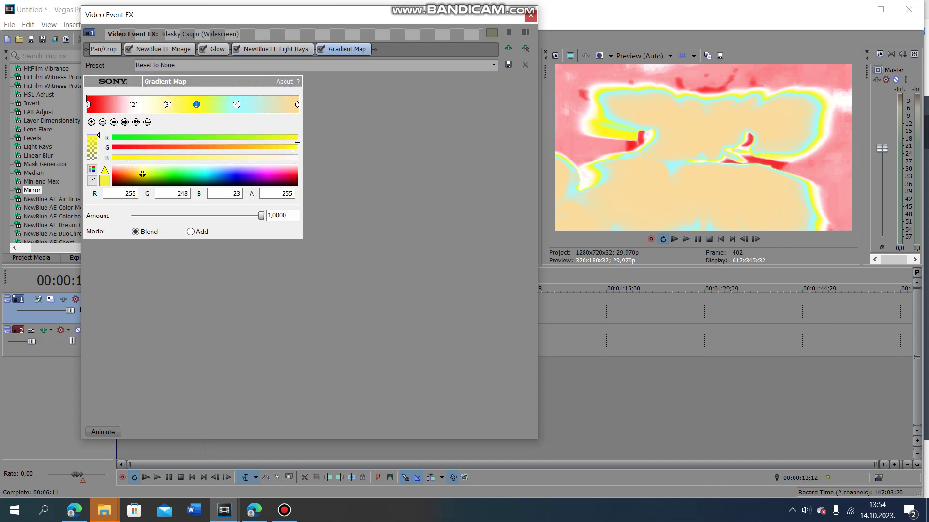
left_click(132, 169)
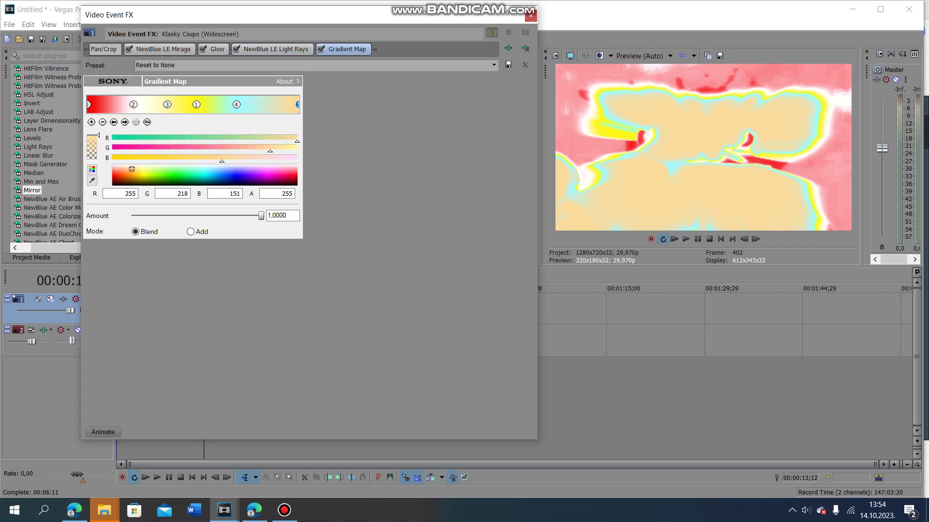
key("Escape")
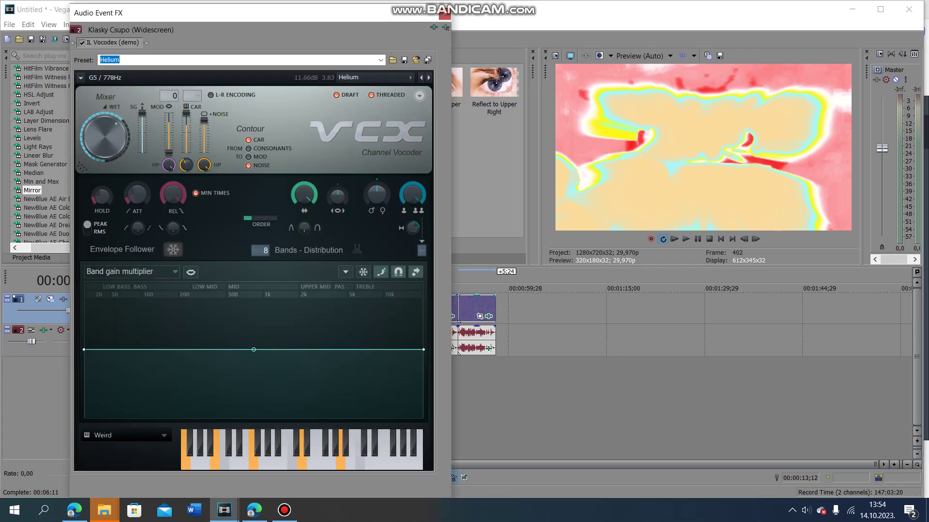
left_click(445, 13)
Step: Review the NewBlue Video Tuneup, both NewBlue Wiggle effects and the Rays settings of the fourth video clip
left_click(241, 309)
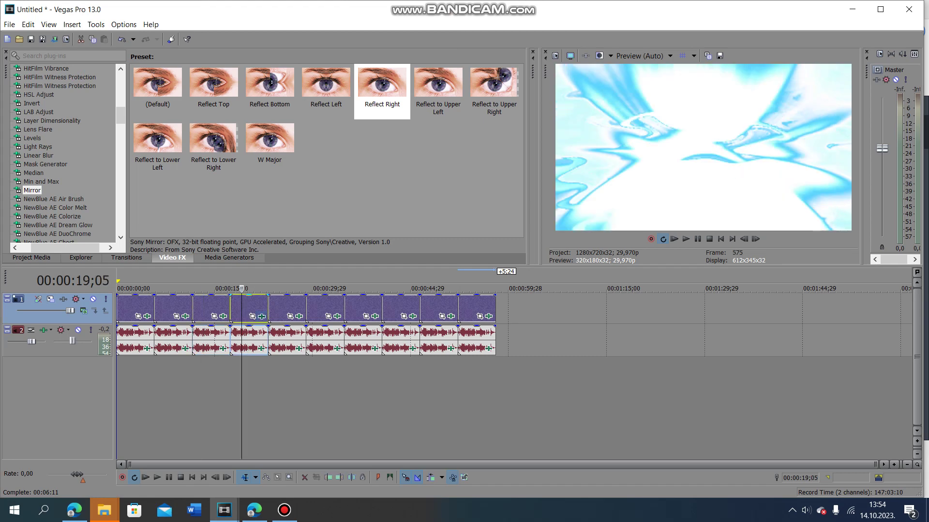
left_click(262, 317)
left_click(173, 48)
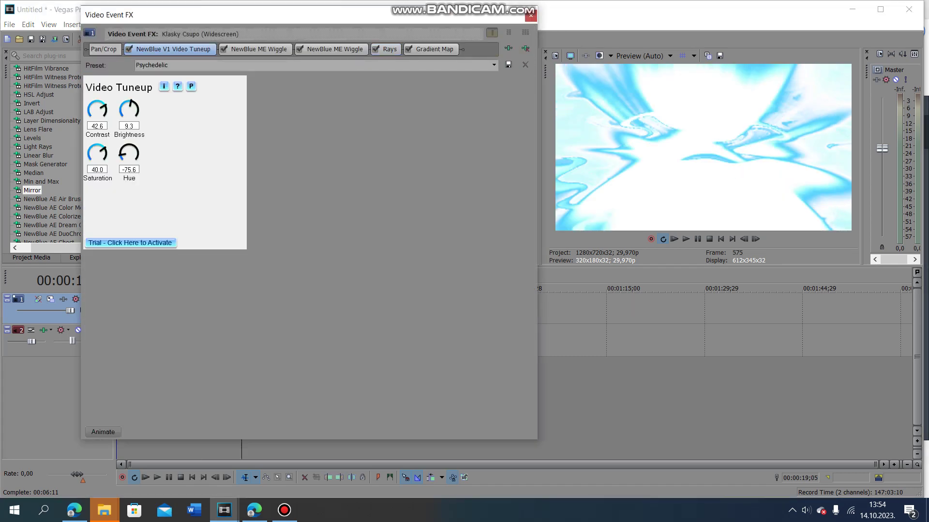
left_click(258, 49)
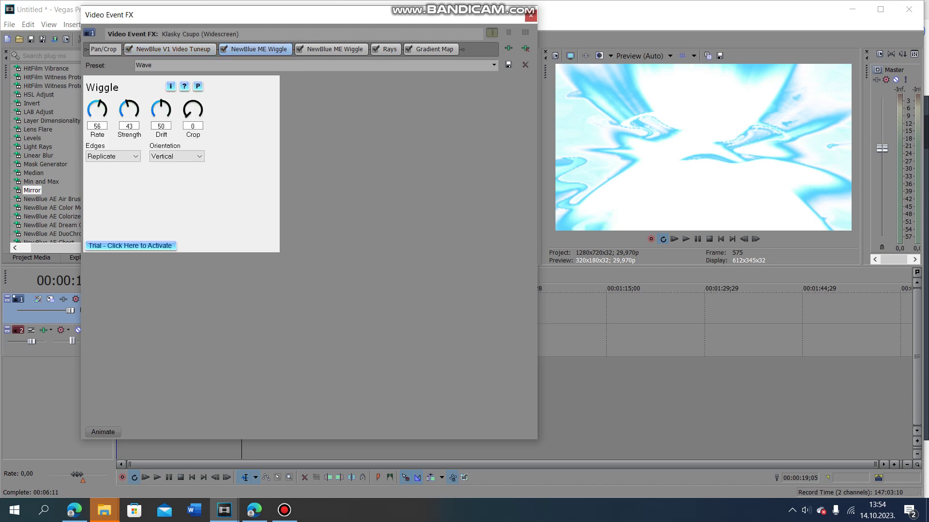
left_click(335, 48)
left_click(389, 49)
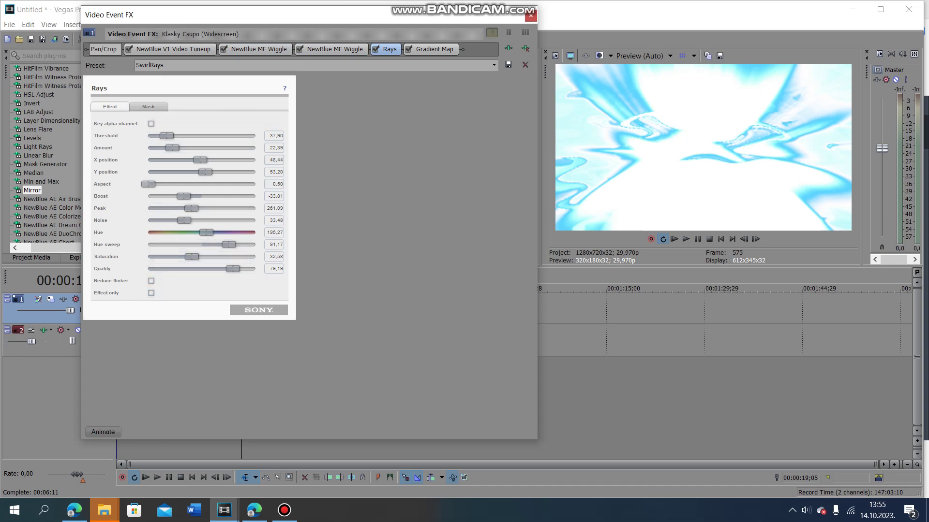
Step: Examine the colour of each Gradient Map point on the fourth video clip
left_click(434, 49)
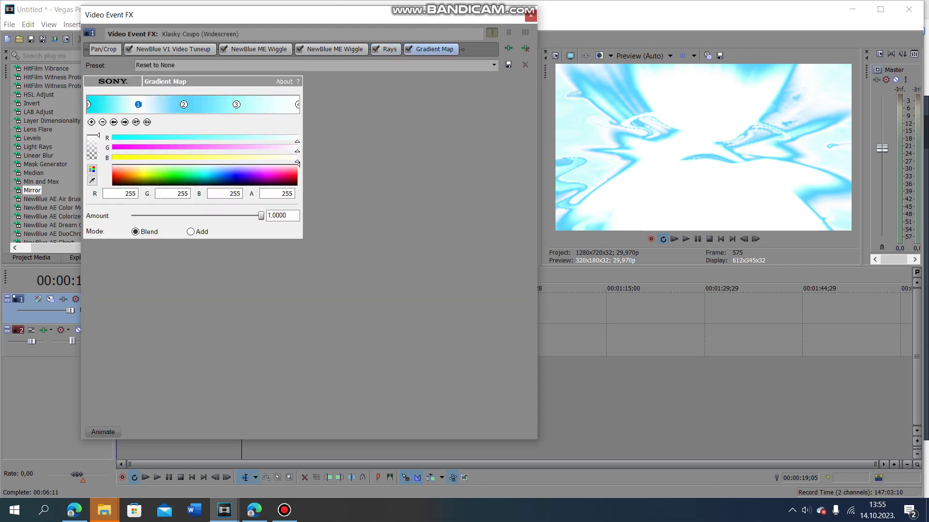
left_click(183, 105)
left_click(236, 105)
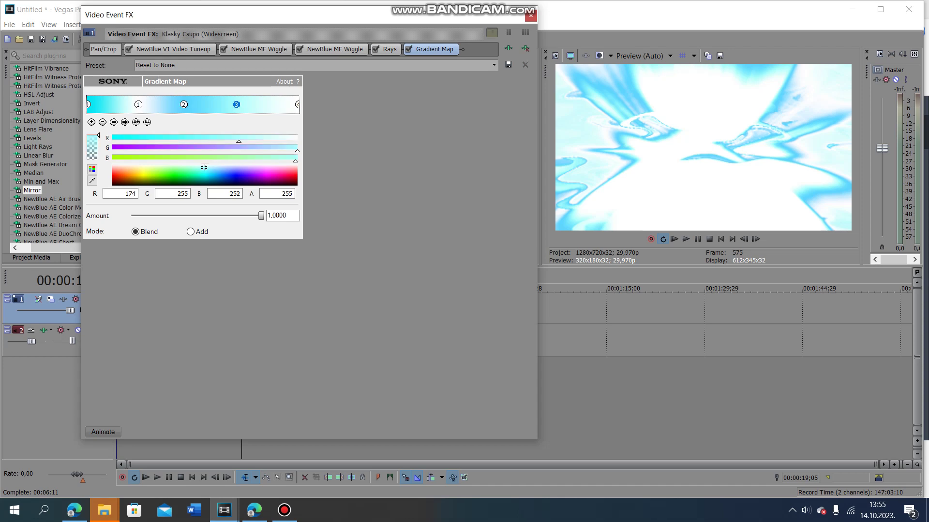
left_click(298, 105)
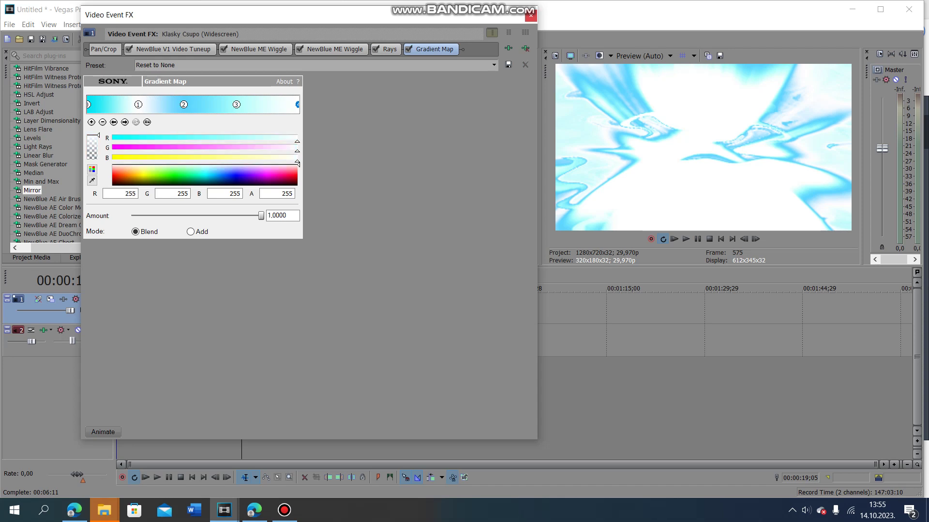
left_click(531, 16)
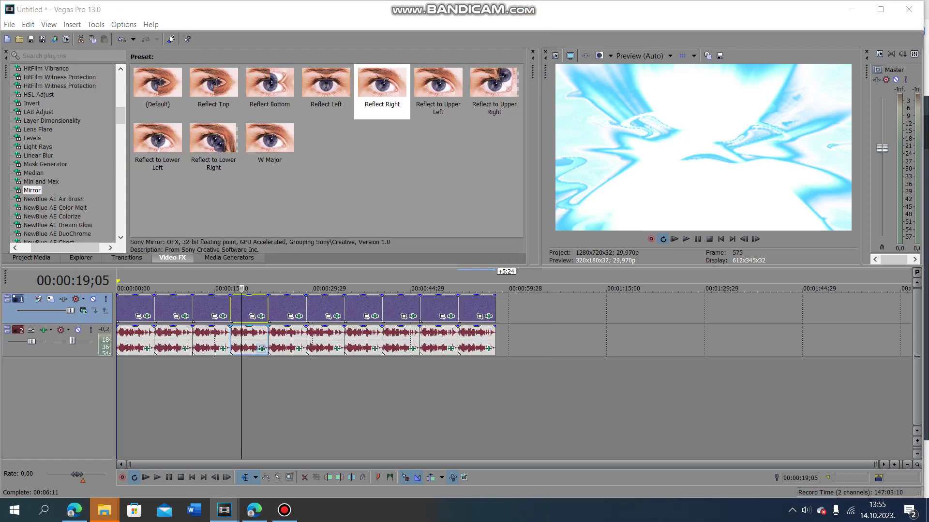
Step: Review the Reverb, SupaPhaser and IL Vocodex settings on the fourth clip's audio
left_click(262, 348)
left_click(141, 42)
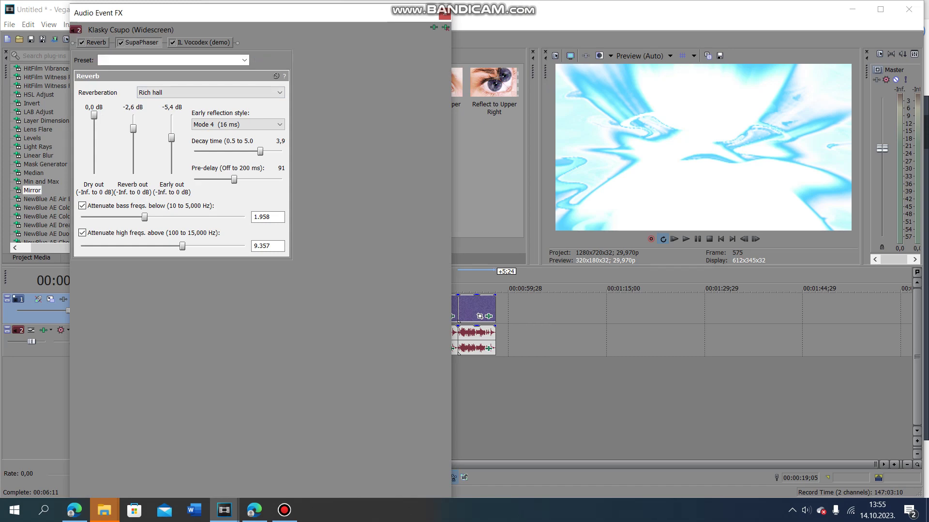
left_click(203, 42)
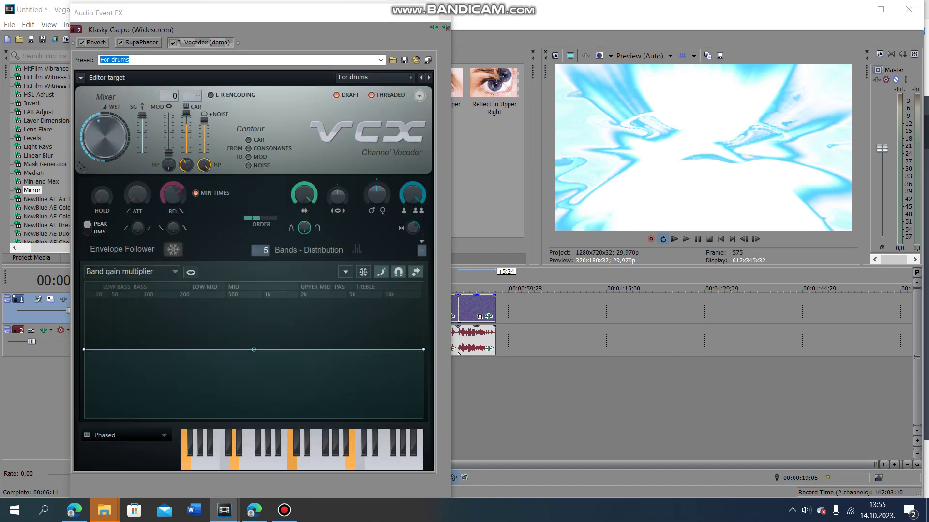
left_click(445, 13)
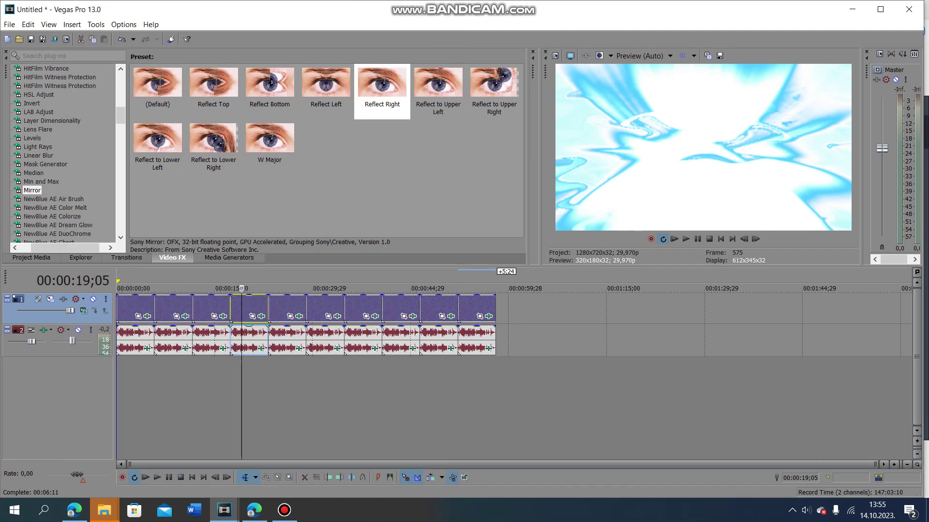
Step: Review the Mirror centre keyframes and the NewBlue Rolling Waves, NewBlue Metallic and Glint settings of the fifth video clip
left_click(282, 307)
left_click(299, 317)
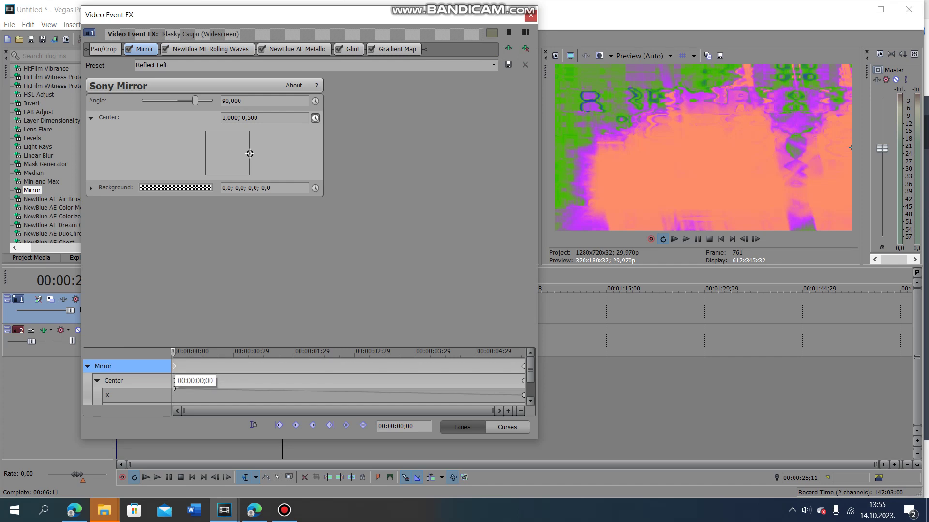
left_click(524, 380)
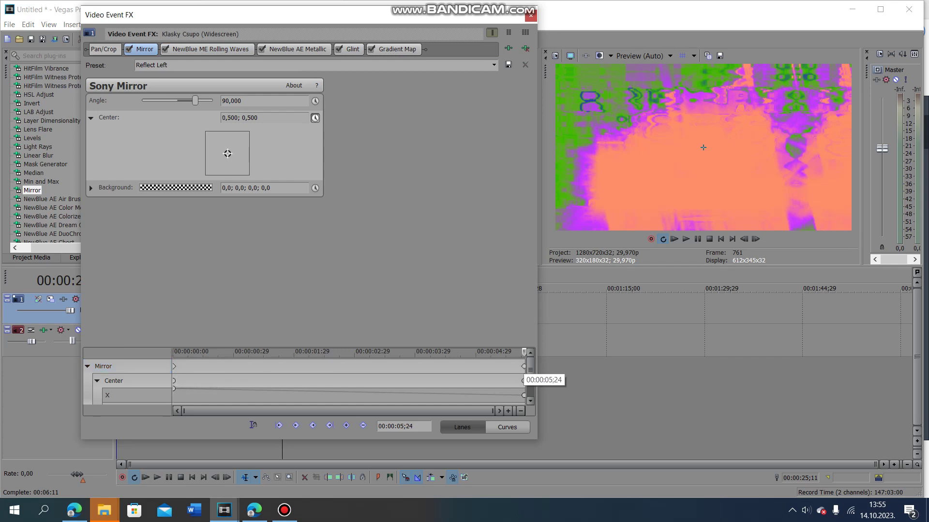
left_click(211, 49)
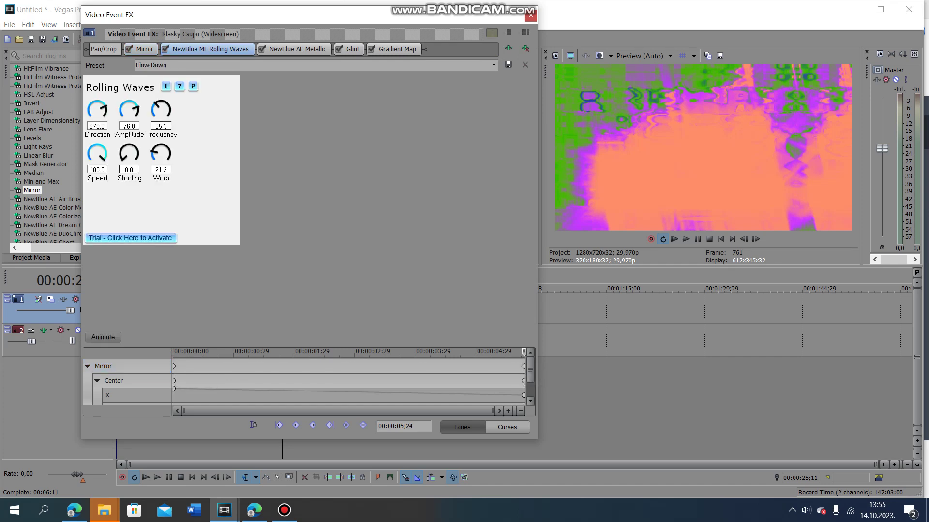
left_click(297, 48)
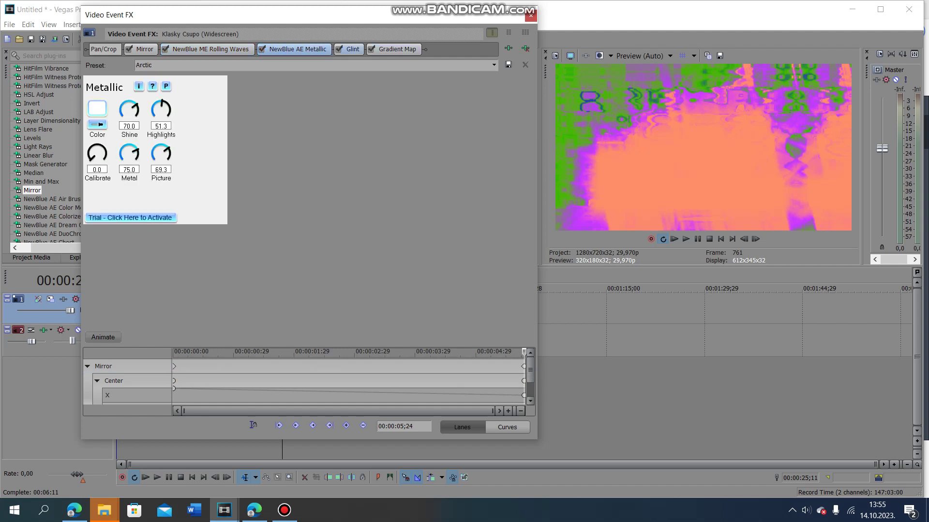
left_click(349, 49)
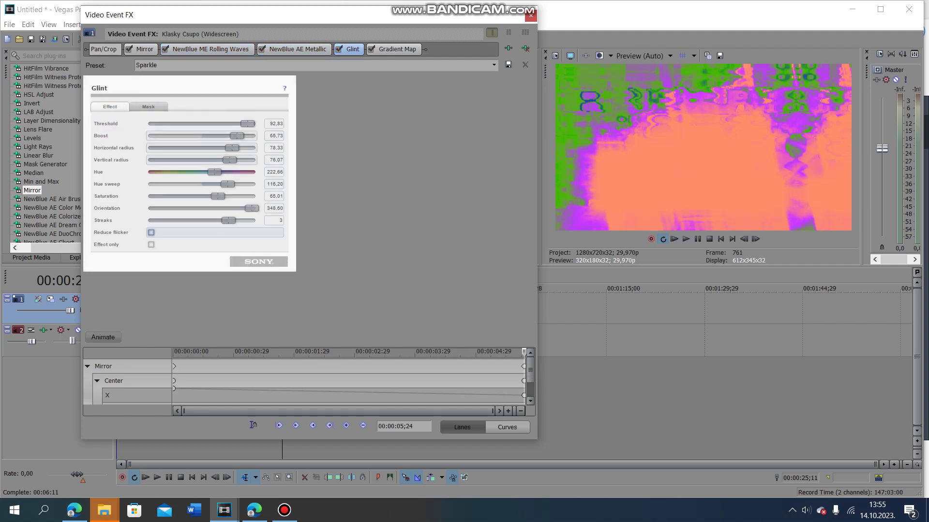
Step: Examine the fifth clip's Gradient Map point colours and the IL Vocodex settings on its audio
left_click(397, 49)
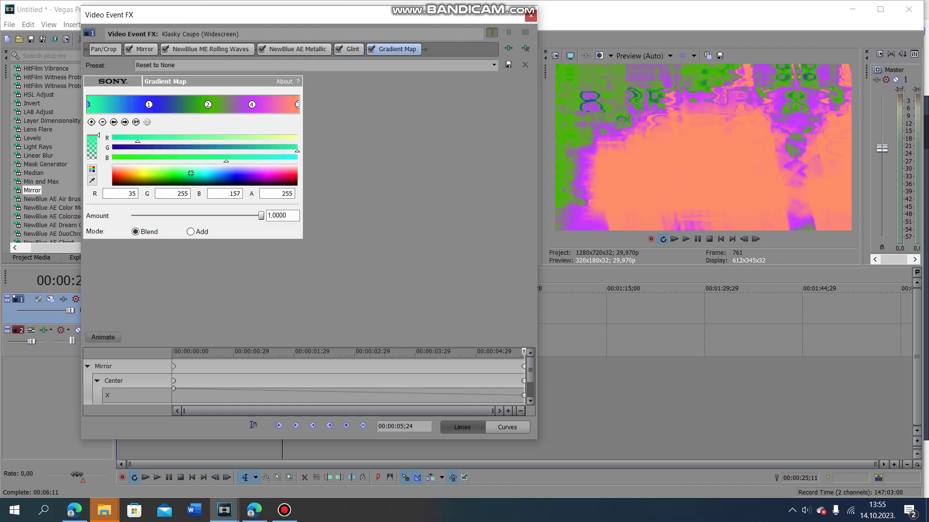
left_click(207, 105)
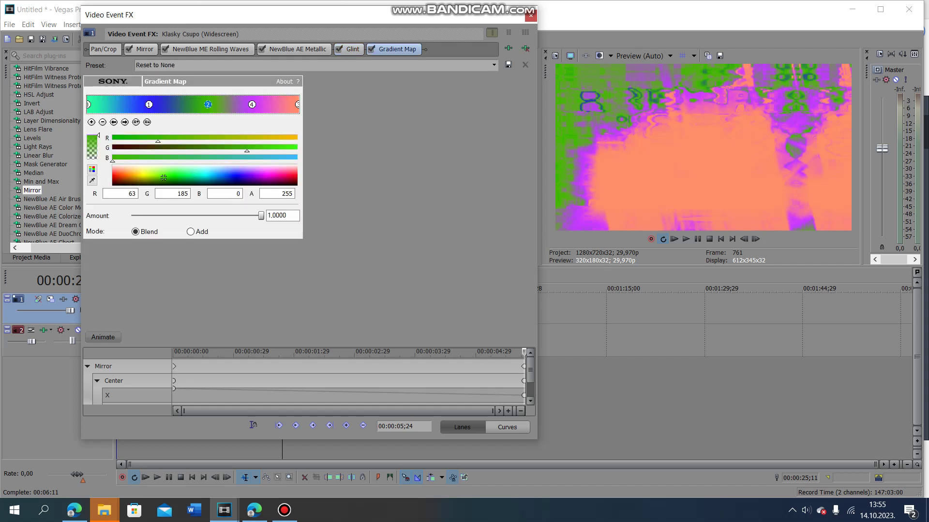
left_click(252, 105)
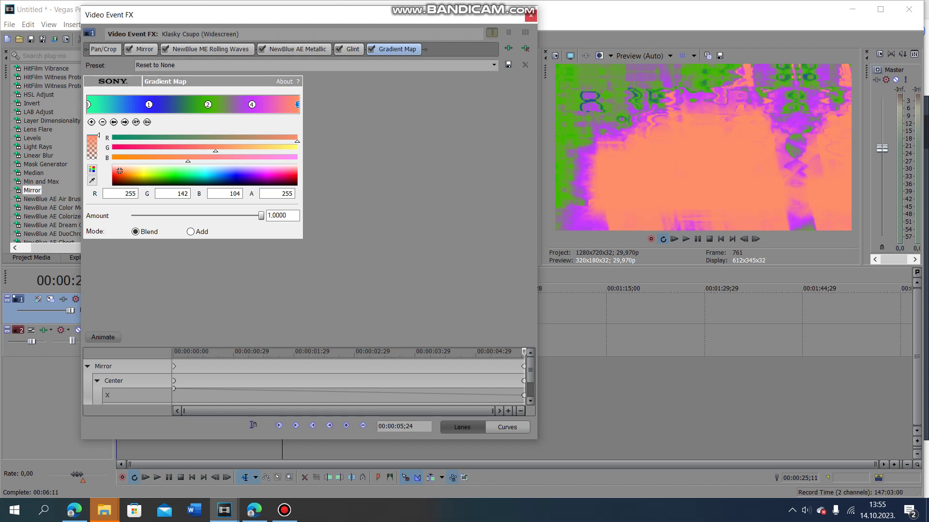
key("alt+F4")
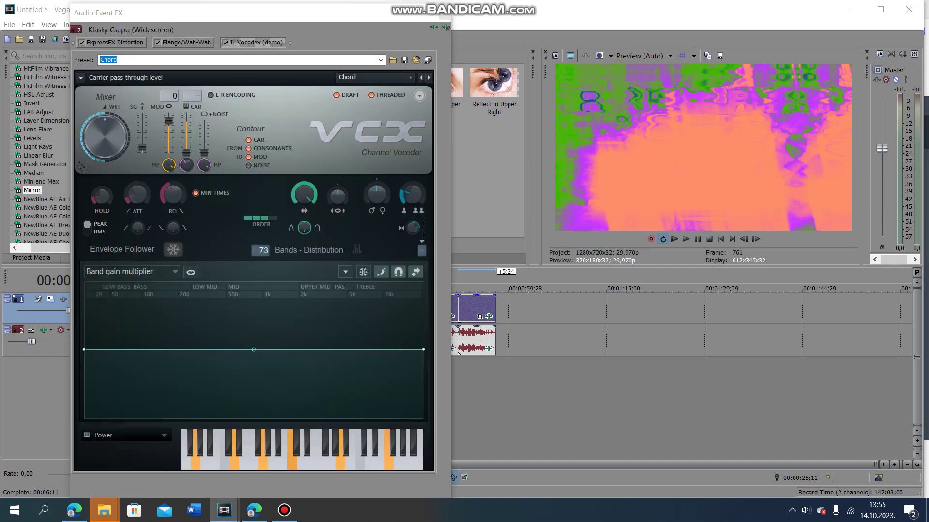
left_click(445, 13)
Step: Review the NewBlue Old TV settings and the Gradient Map point colours of the sixth video clip
left_click(318, 307)
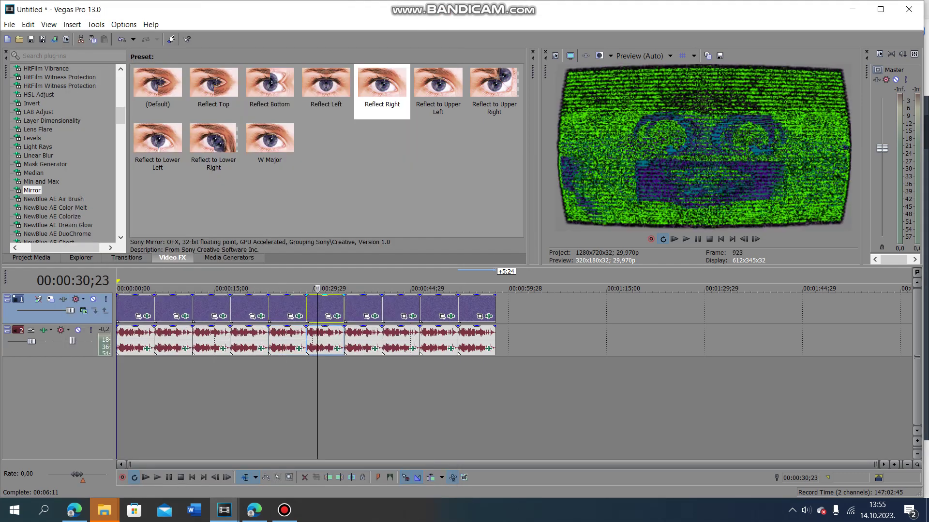
left_click(337, 316)
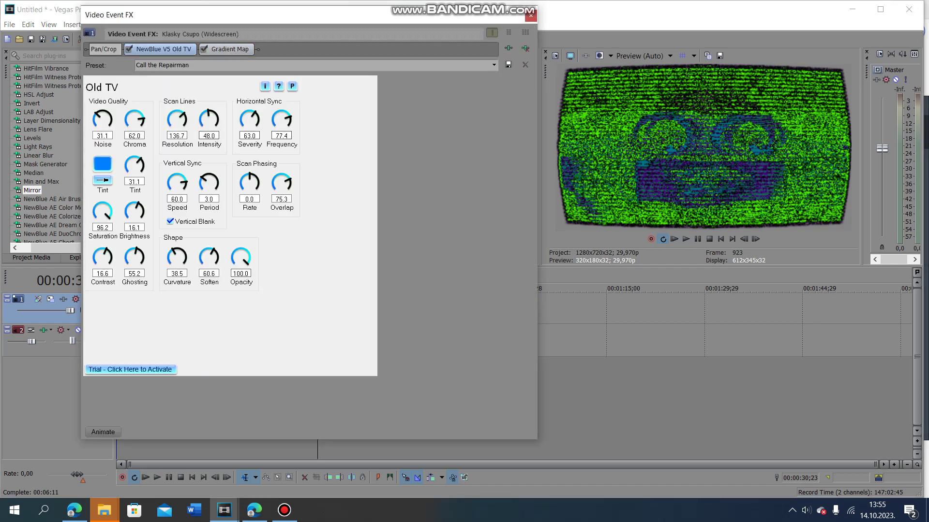
left_click(137, 104)
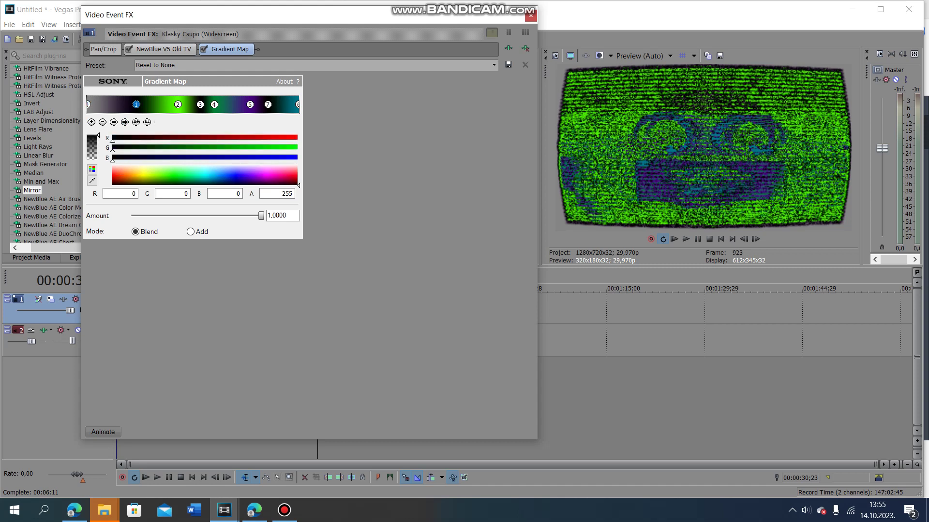
left_click(177, 105)
left_click(199, 104)
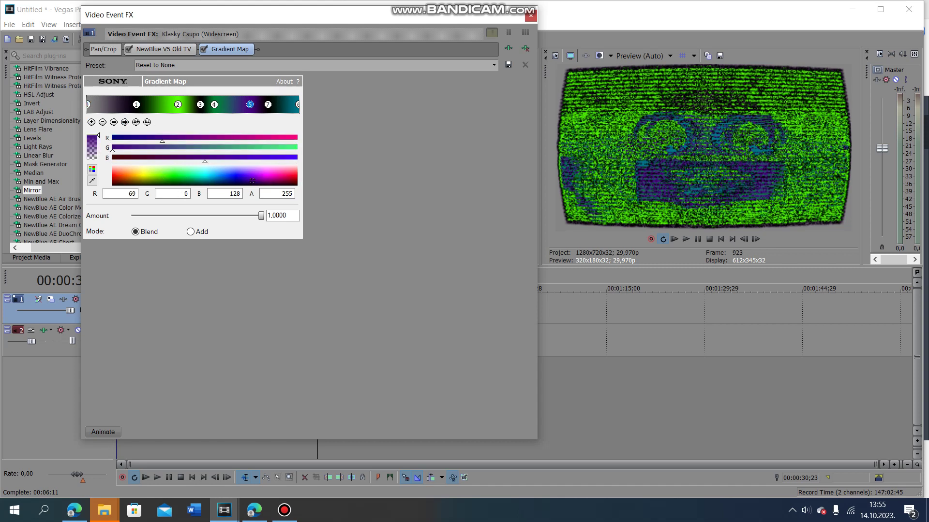
left_click(267, 105)
left_click(296, 105)
left_click(531, 15)
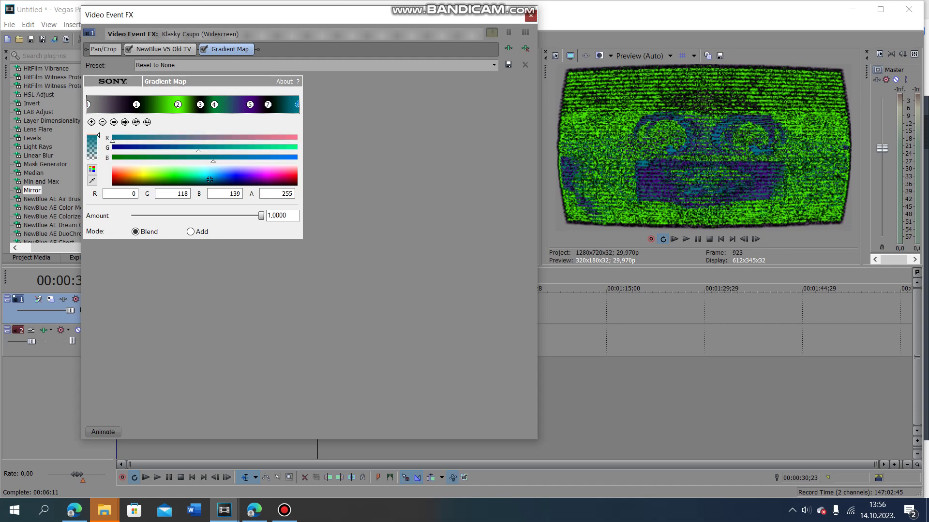
Step: Check the élastique Timestretch settings on the sixth clip's audio and the pitch shift in its event properties
left_click(338, 348)
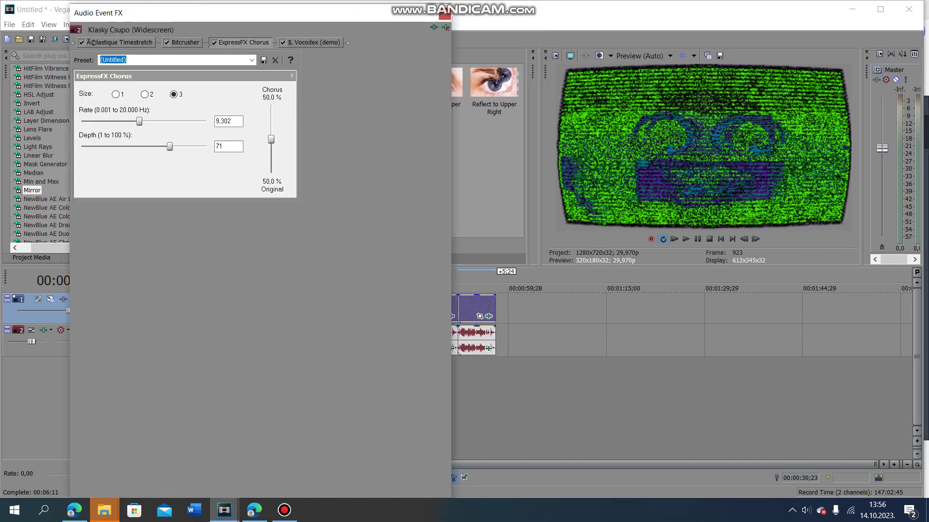
left_click(116, 42)
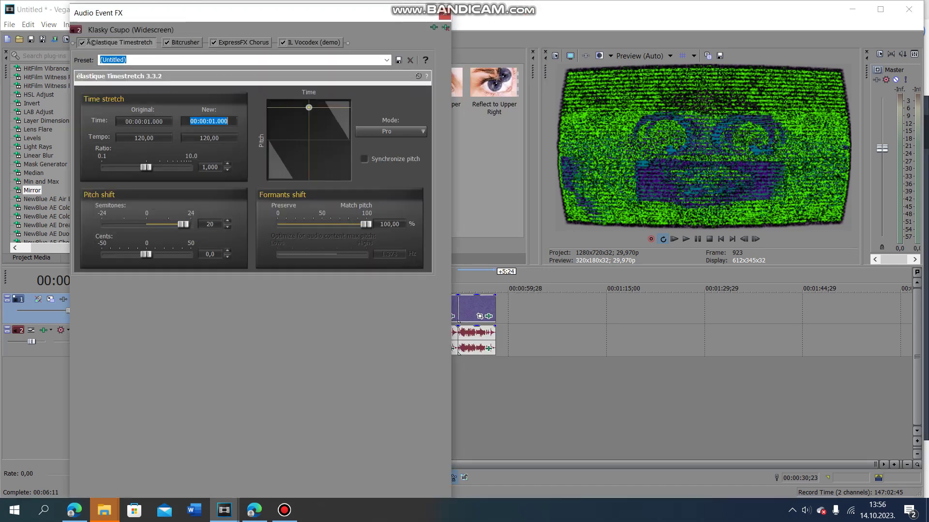
left_click(444, 13)
right_click(317, 338)
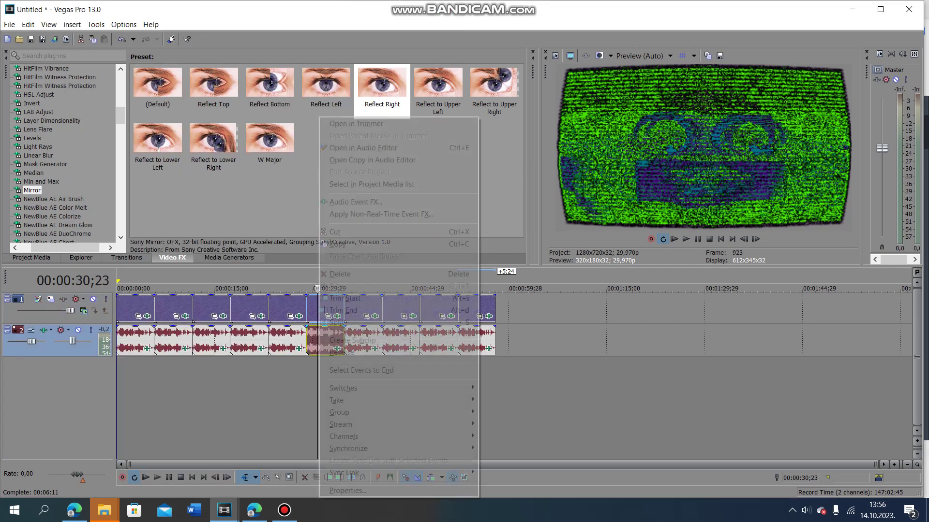
left_click(471, 469)
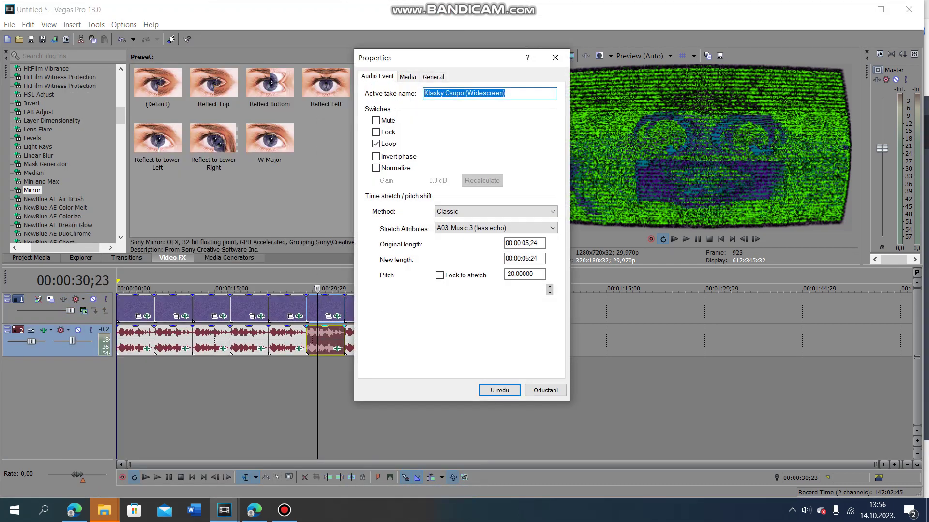
left_click(499, 390)
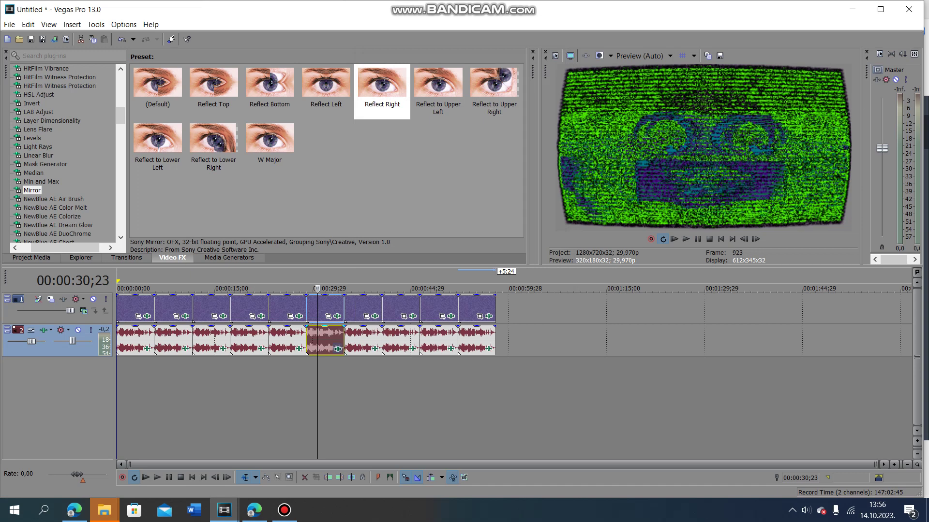
Step: Review the Bitcrusher, ExpressFX Chorus and IL Vocodex settings on the sixth clip's audio
left_click(337, 348)
left_click(183, 42)
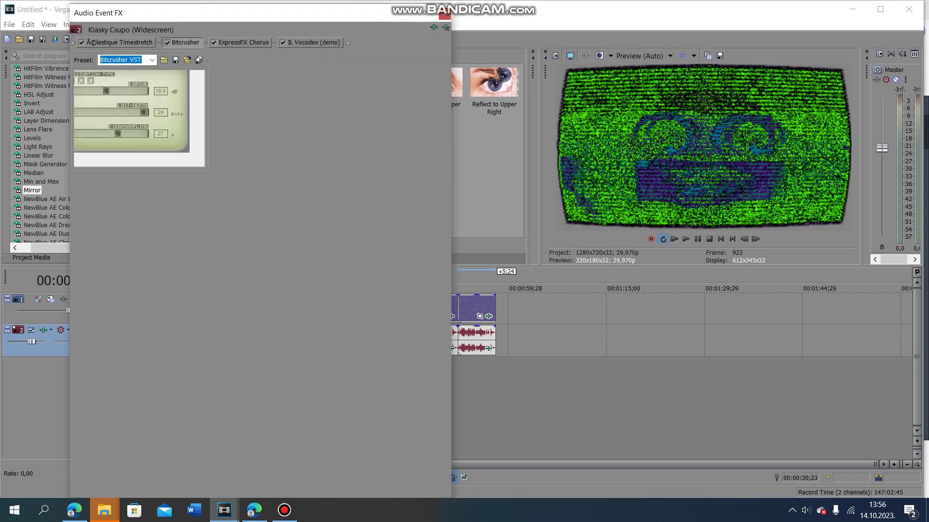
left_click(241, 43)
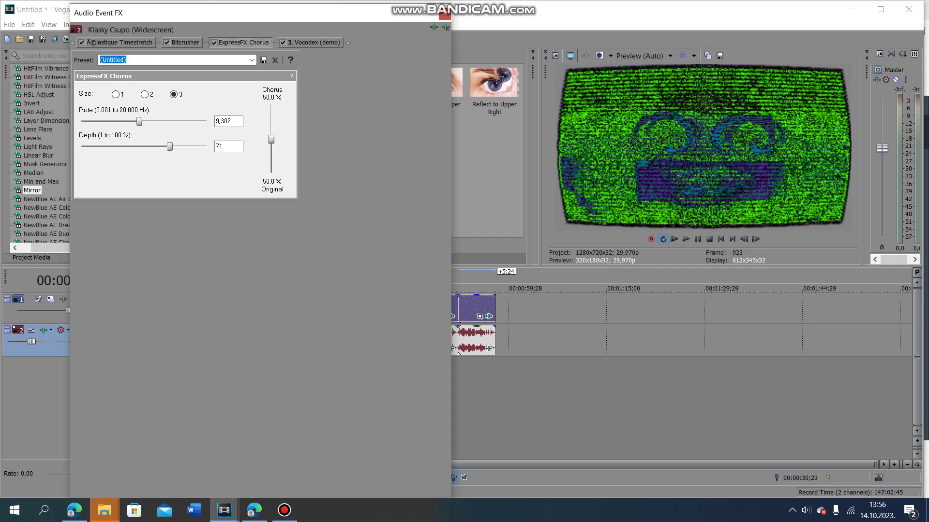
left_click(314, 42)
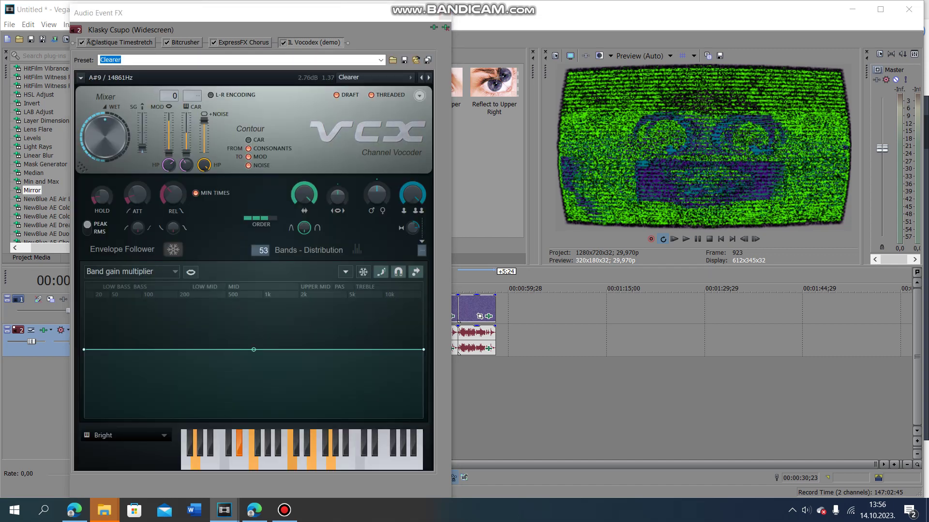
left_click(444, 13)
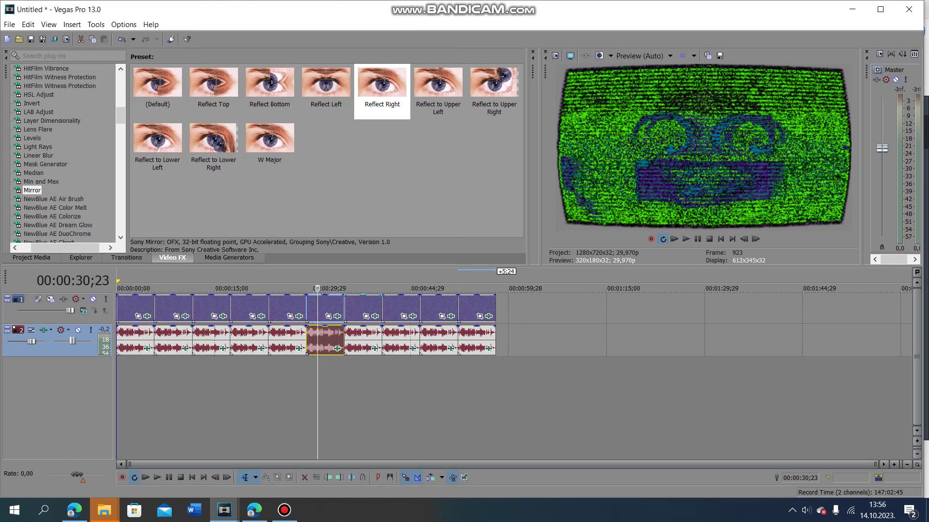
Step: Review the NewBlue Glow Pro, NewBlue Metallic and NewBlue Light Rays settings of the seventh video clip
left_click(356, 307)
left_click(375, 316)
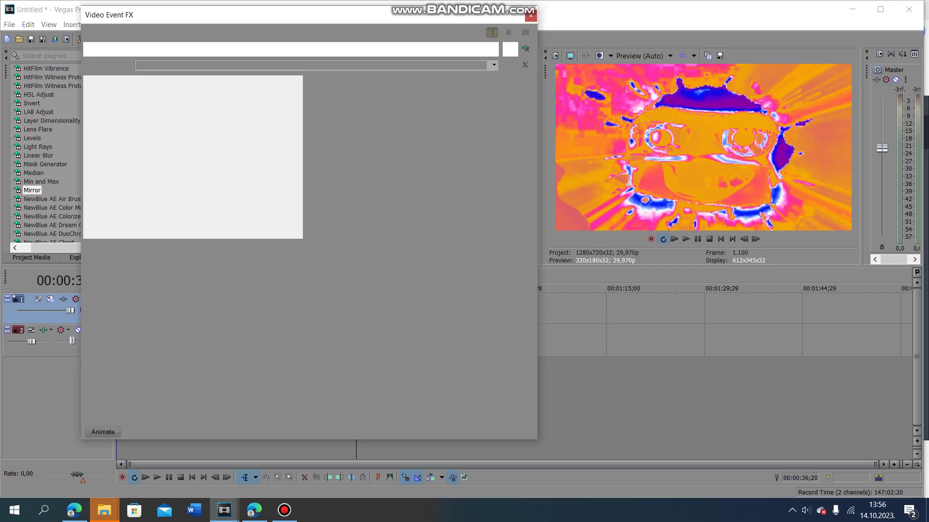
left_click(165, 49)
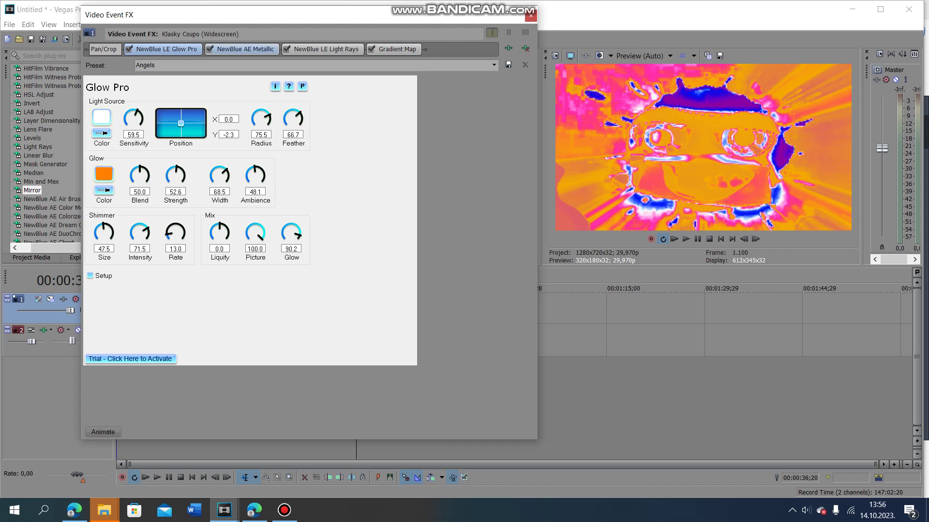
left_click(246, 49)
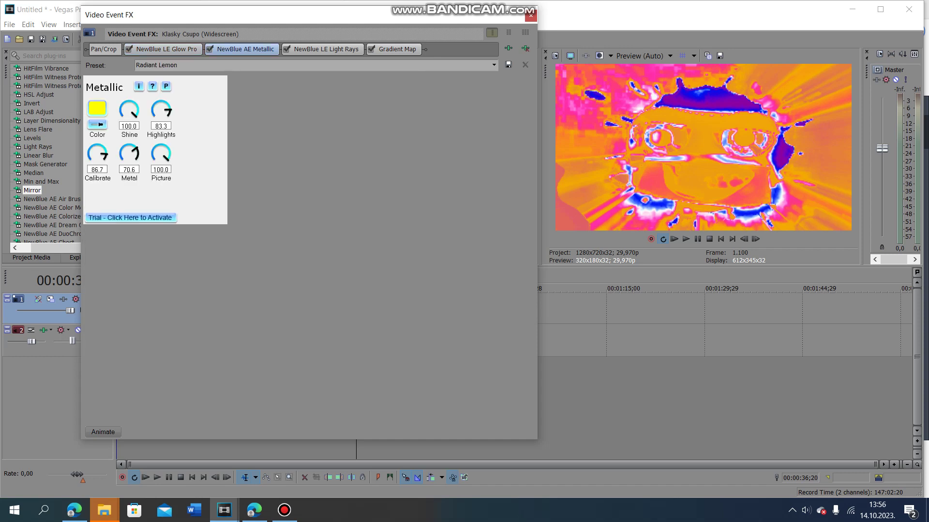
left_click(326, 48)
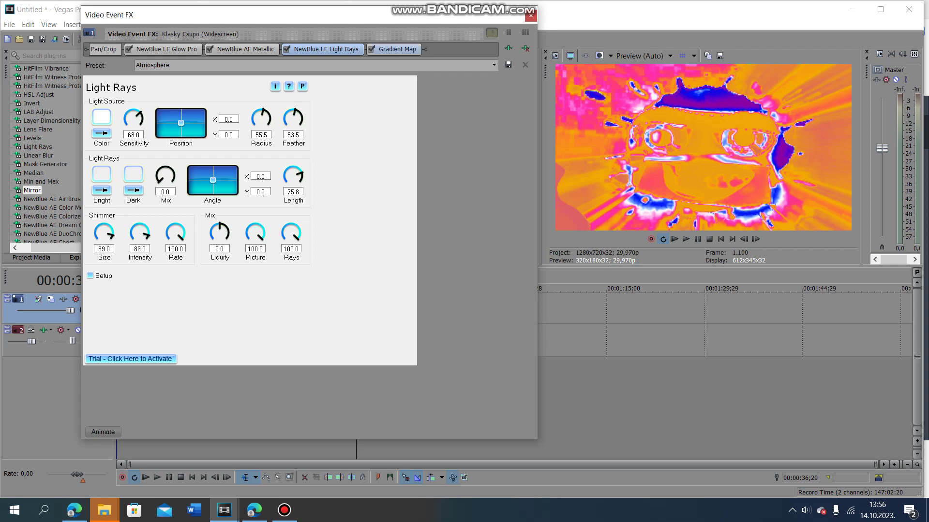
Step: Examine the colour of each Gradient Map point on the seventh video clip
left_click(397, 49)
left_click(137, 105)
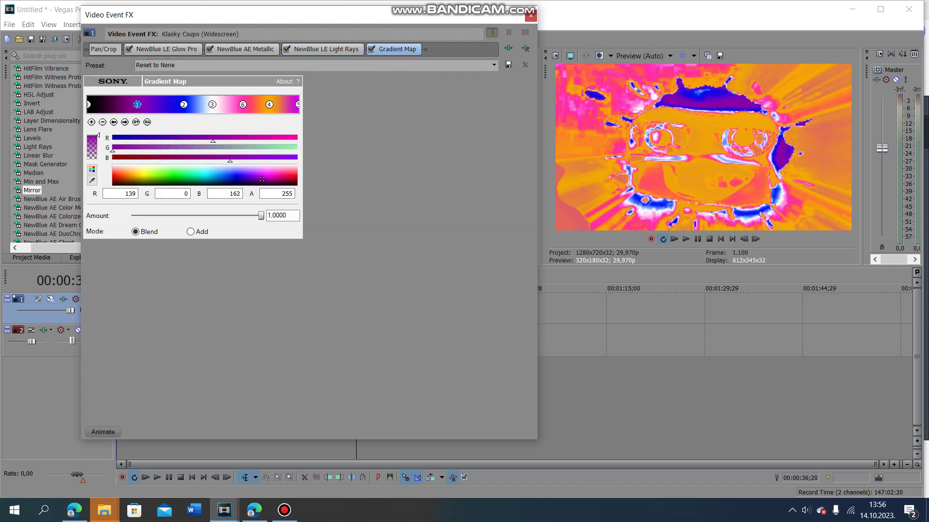
left_click(183, 104)
left_click(212, 104)
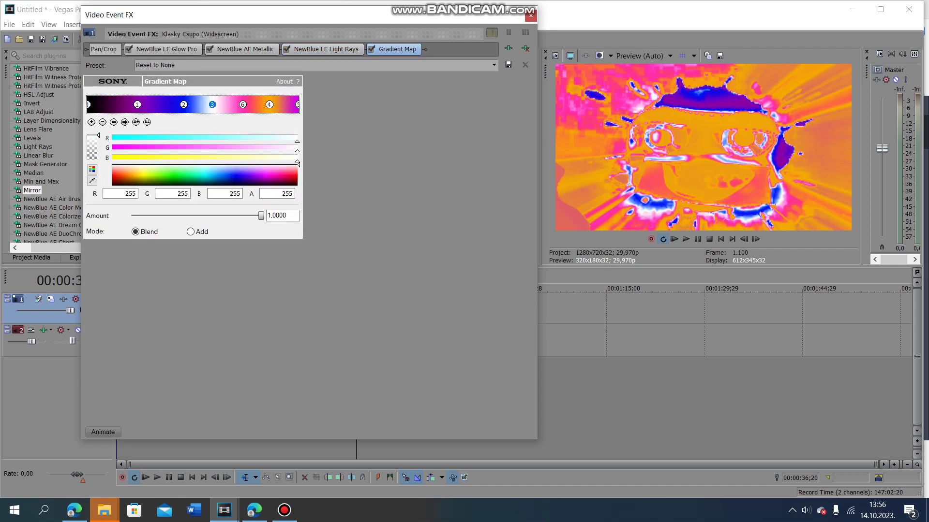
left_click(243, 104)
left_click(269, 104)
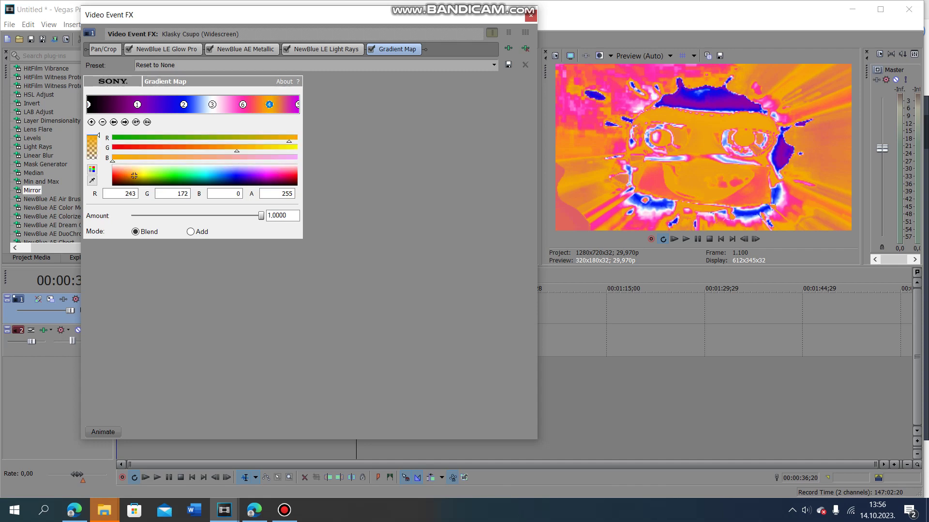
left_click(297, 104)
left_click(530, 15)
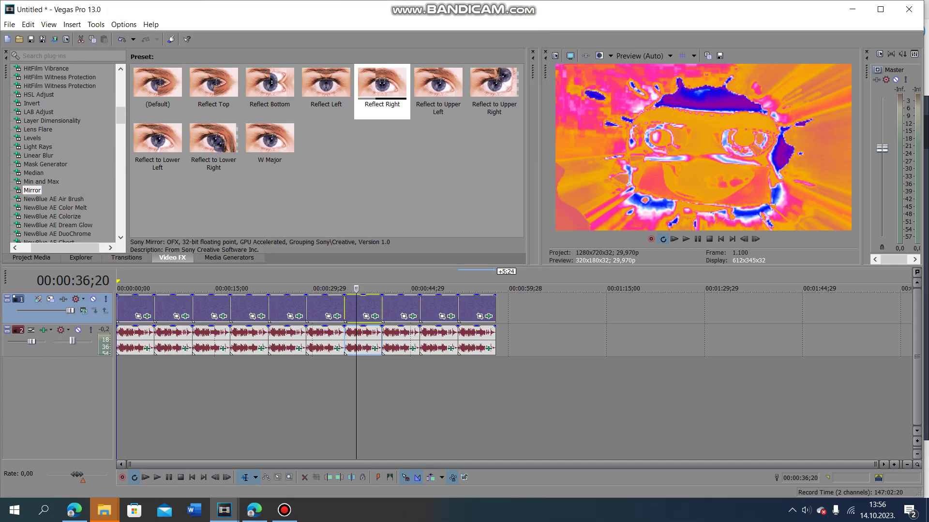
Step: Review the TAL BitCrusher and Effect vocoder settings on the seventh clip's audio
left_click(374, 348)
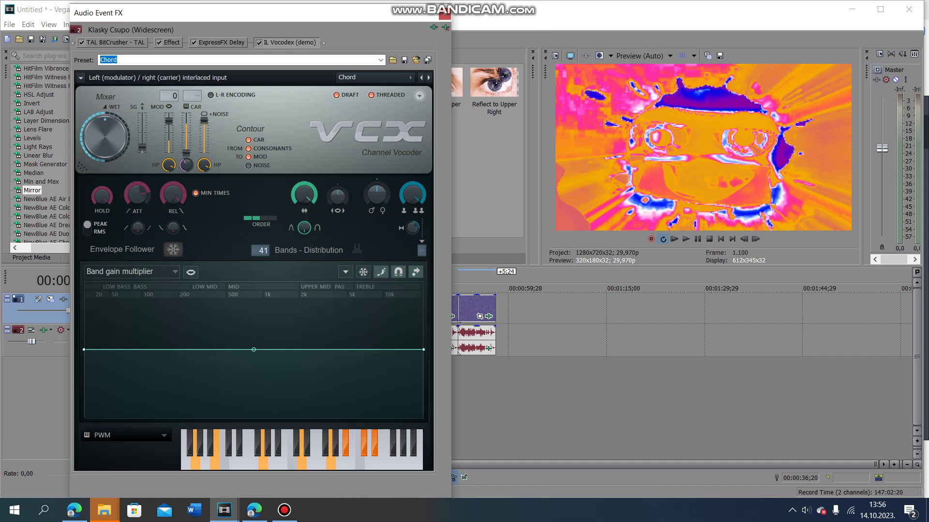
left_click(115, 42)
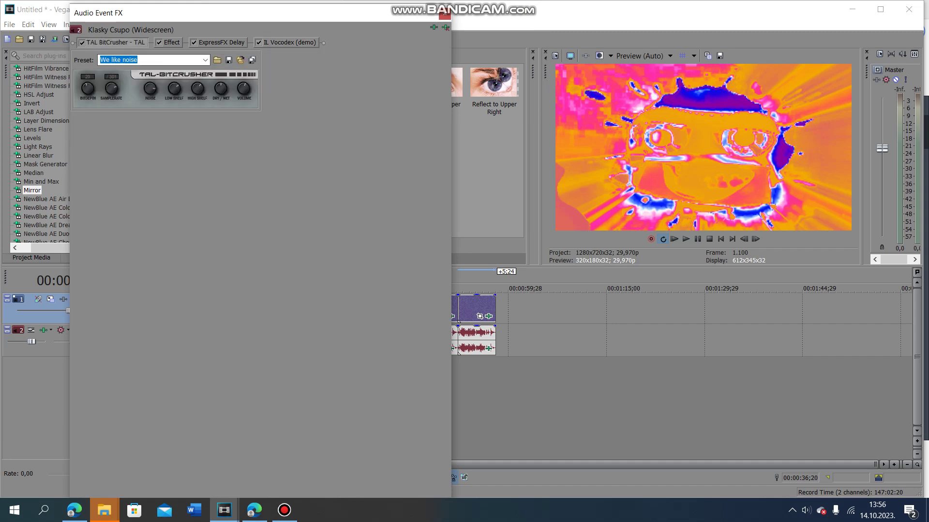
left_click(168, 42)
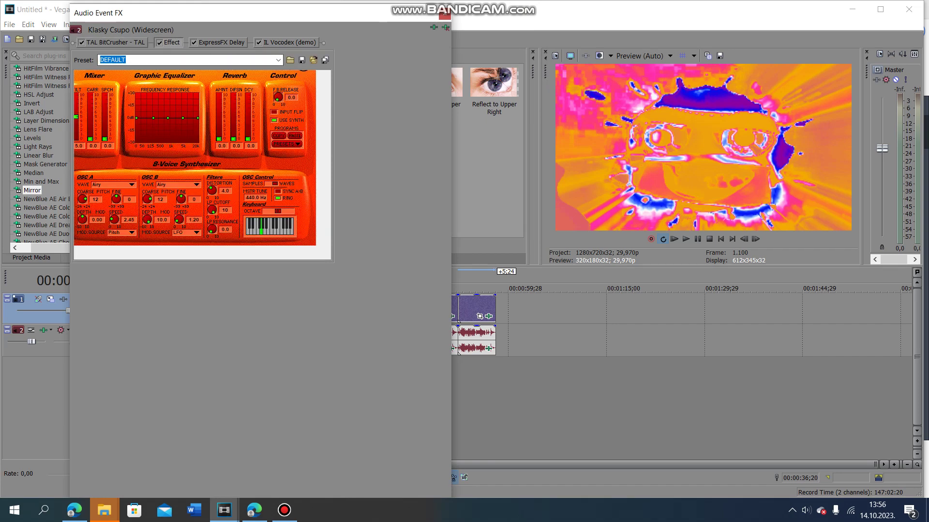
Step: Choose the ETHEREAL VOICES preset for the Effect vocoder on the seventh clip's audio
left_click(279, 59)
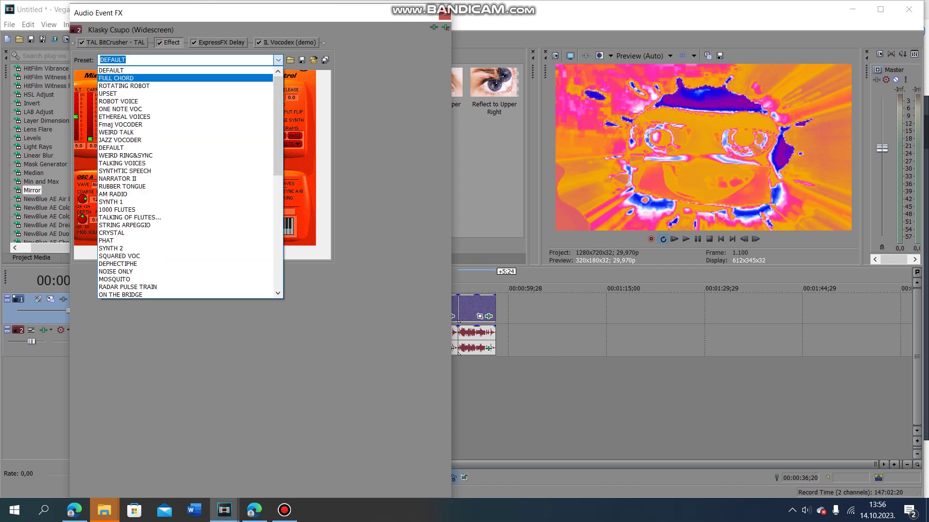
key("Down")
key("Down")
key("Down")
key("Down")
key("Down")
key("Down")
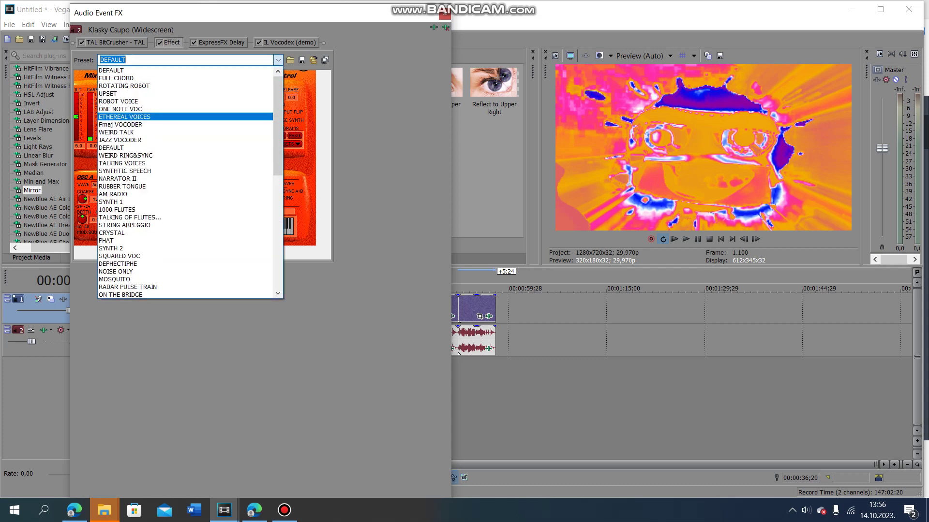
key("Return")
Step: Check the ExpressFX Delay and IL Vocodex settings on the seventh clip's audio
left_click(219, 42)
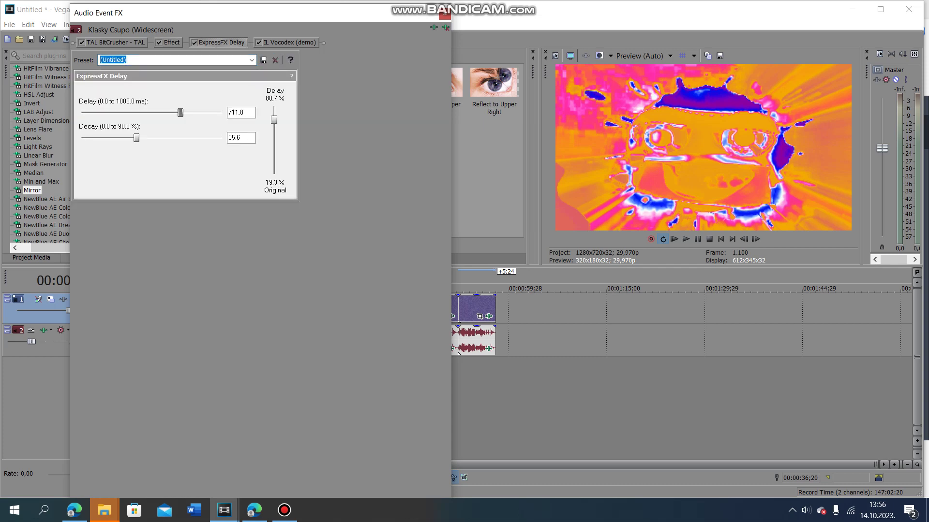
left_click(289, 42)
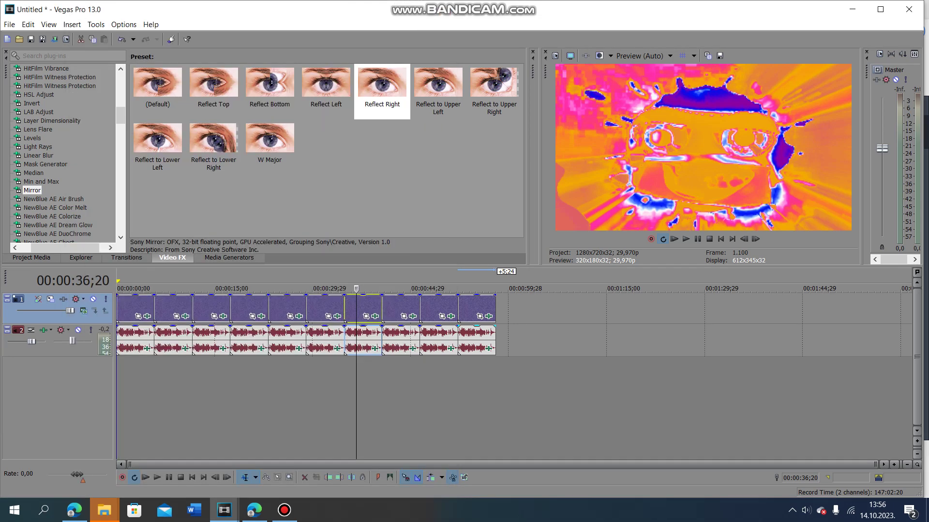
left_click(444, 13)
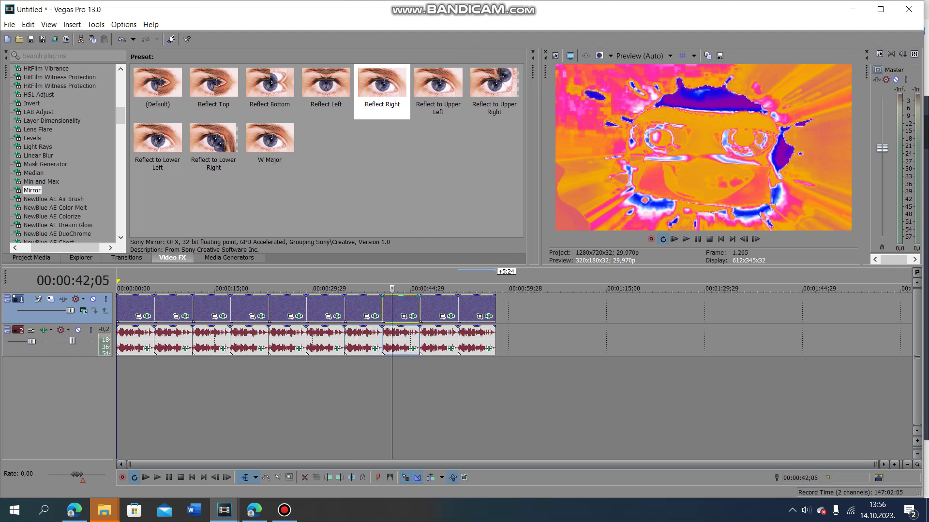
Step: Review the NewBlue Oil, Cartoonr Plus and Light Rays settings of the eighth video clip
left_click(391, 308)
left_click(412, 316)
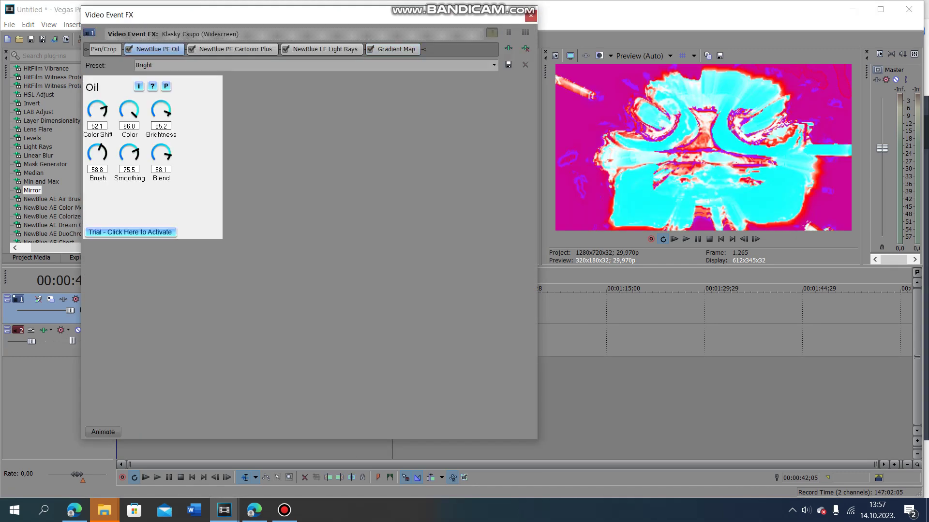
left_click(235, 48)
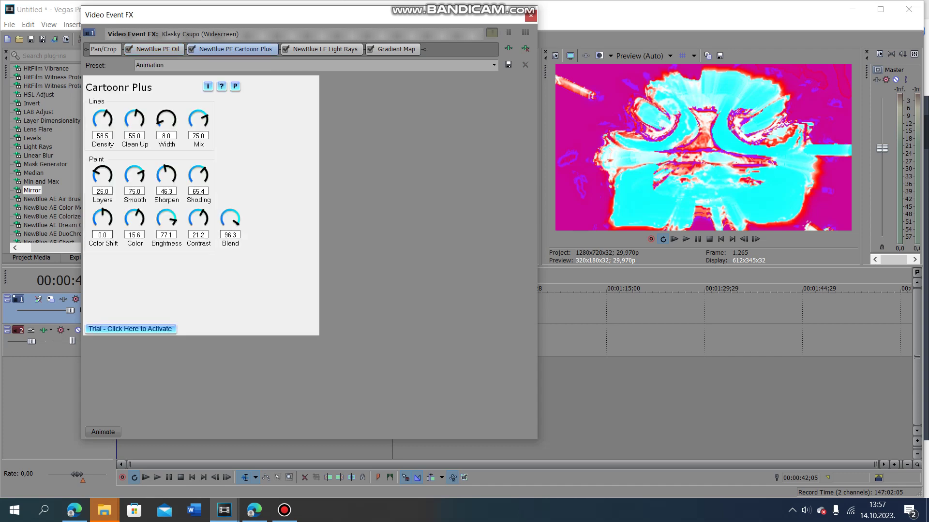
left_click(325, 49)
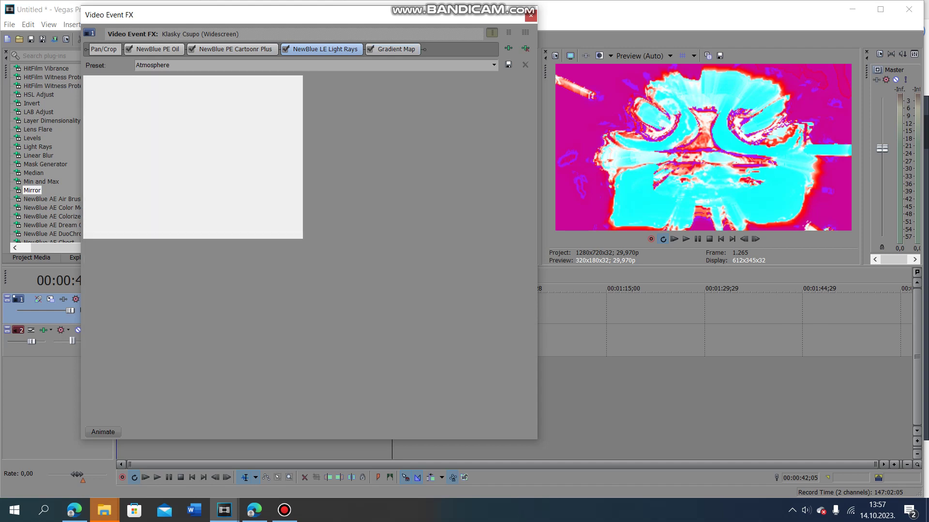
Step: Examine the colours of the Gradient Map points on the eighth video clip
left_click(89, 104)
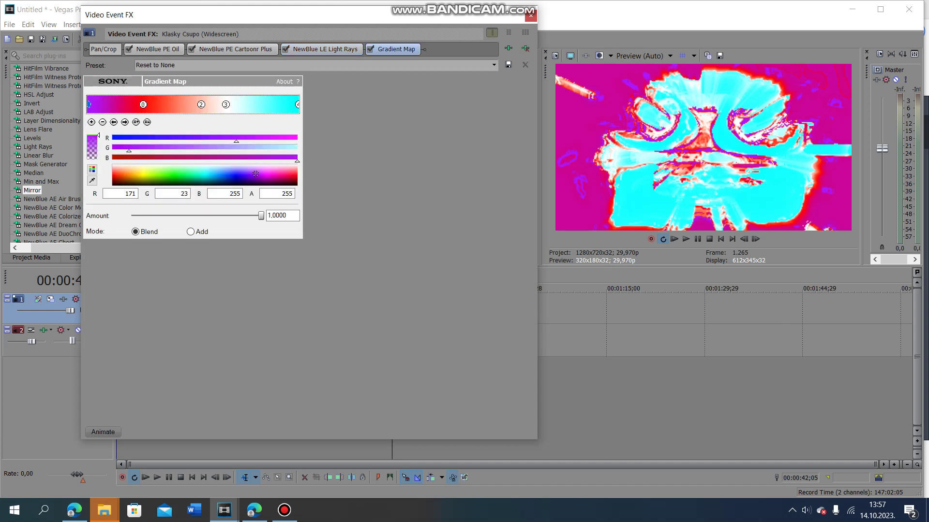
left_click(201, 104)
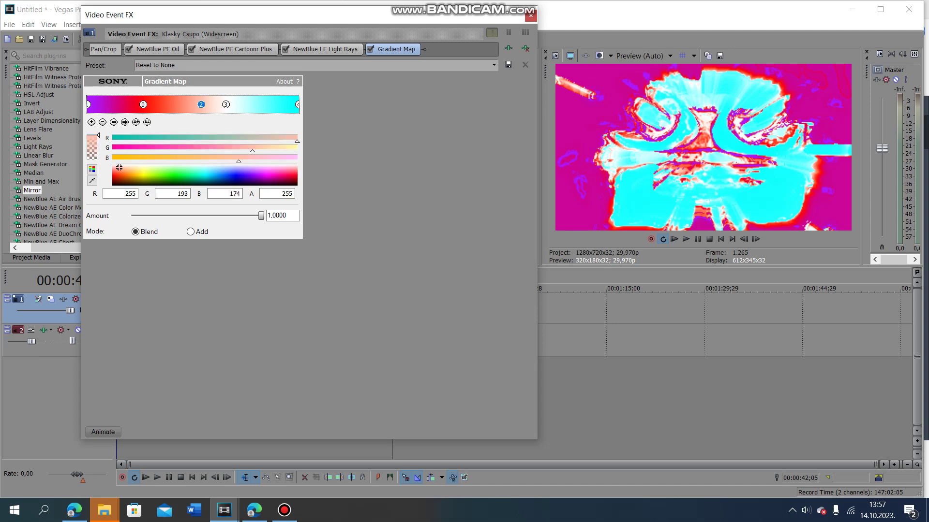
left_click(225, 104)
left_click(298, 104)
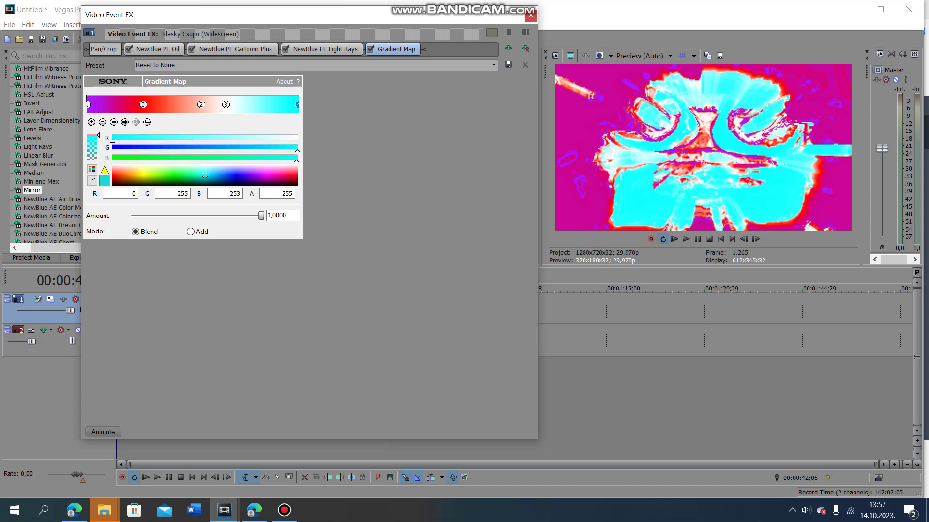
left_click(530, 16)
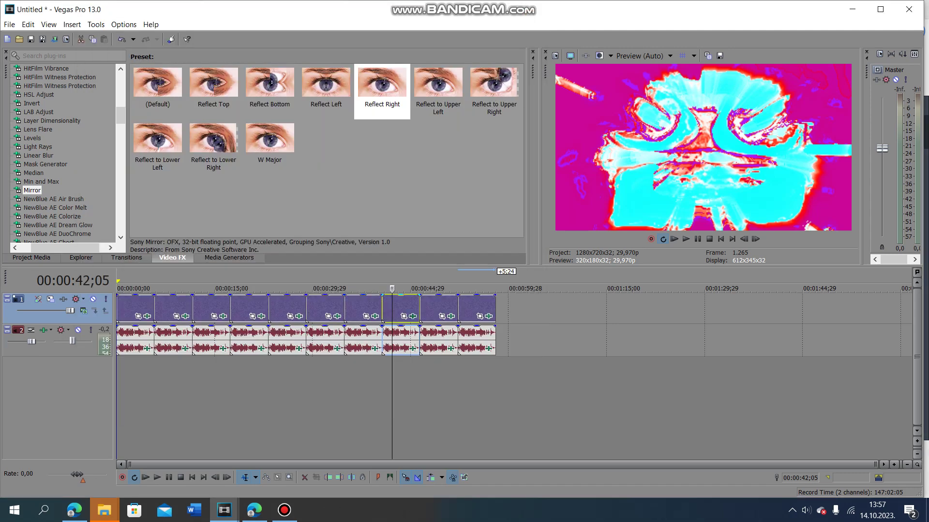
Step: Recheck the eighth video clip's NewBlue effects, going back from Light Rays through Cartoonr Plus to Oil
left_click(412, 315)
left_click(325, 49)
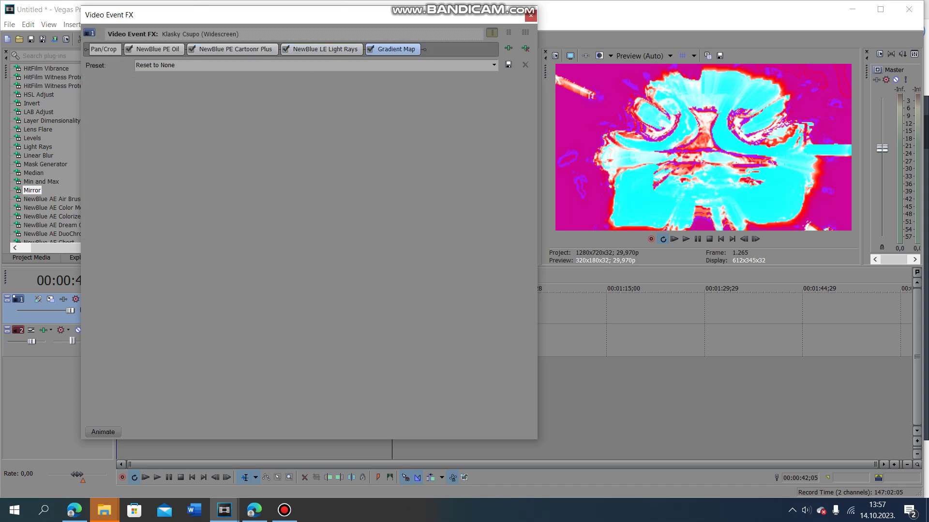
left_click(236, 48)
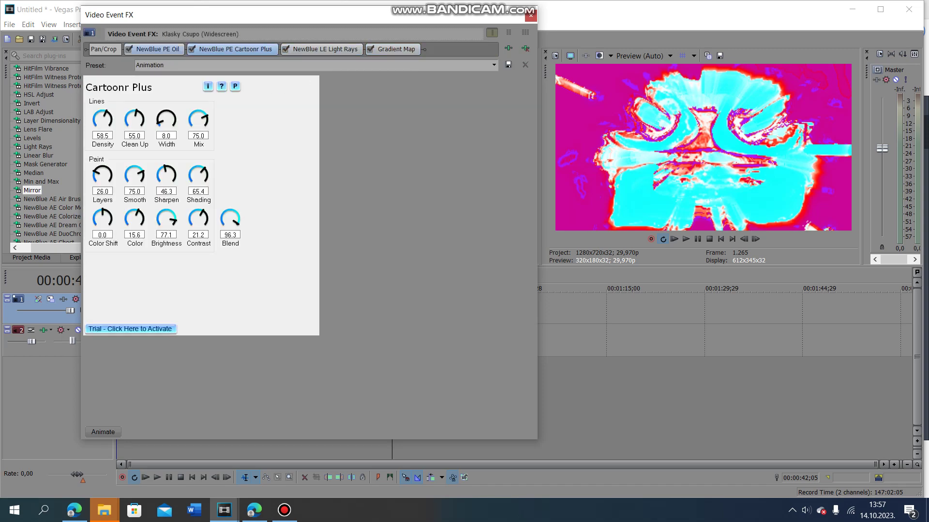
left_click(157, 49)
left_click(530, 15)
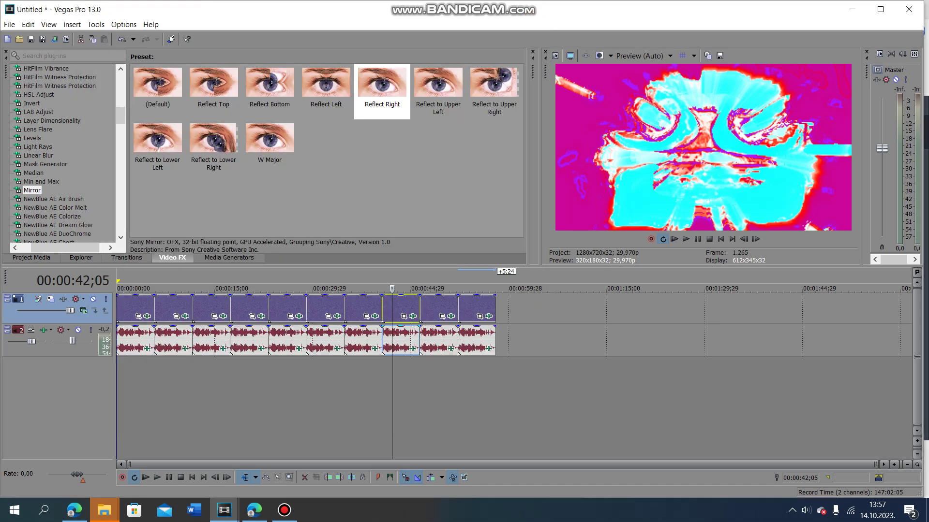
Step: Review the tb_grumblebum, ExpressFX Flange/Wah-Wah and IL Vocodex settings on the eighth clip's audio
left_click(412, 348)
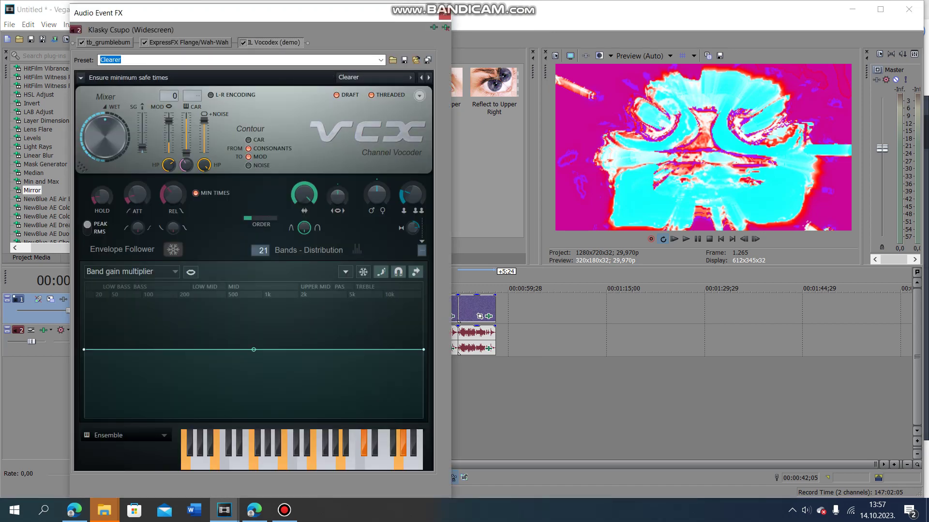
left_click(109, 42)
left_click(188, 42)
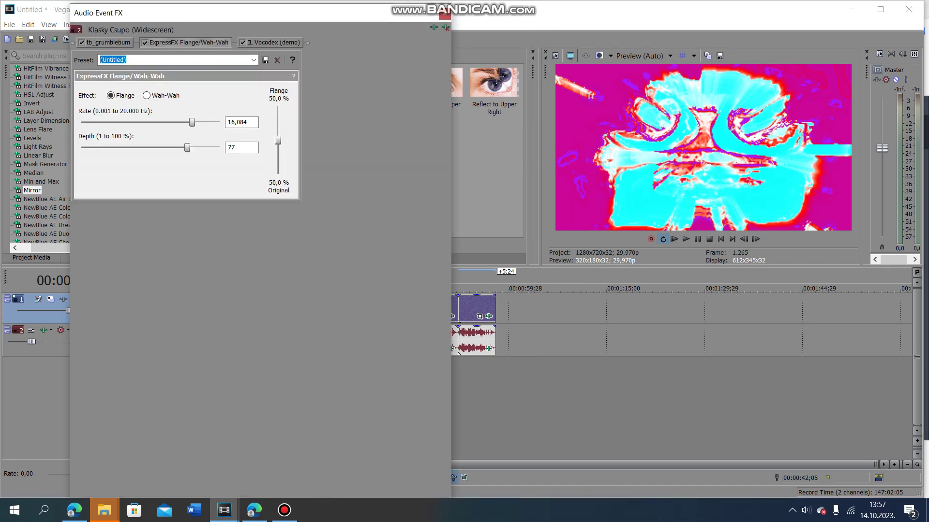
left_click(273, 42)
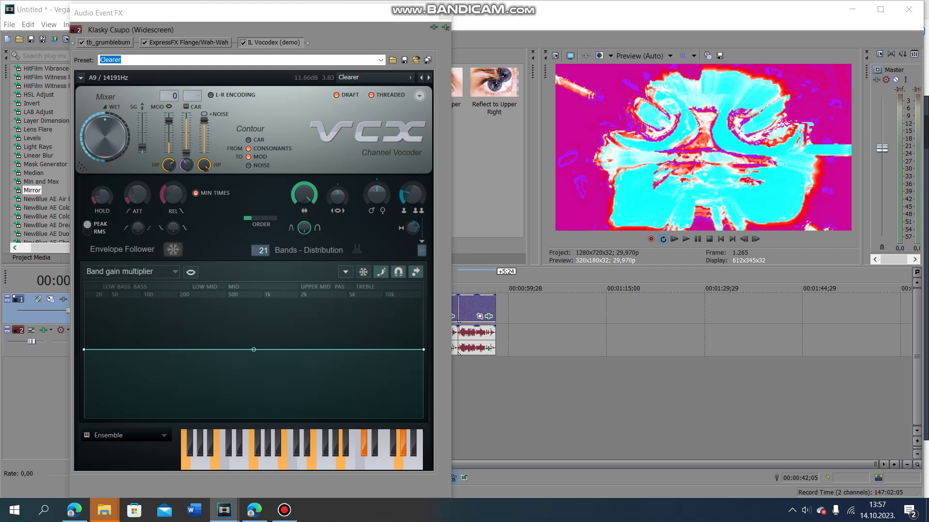
left_click(444, 14)
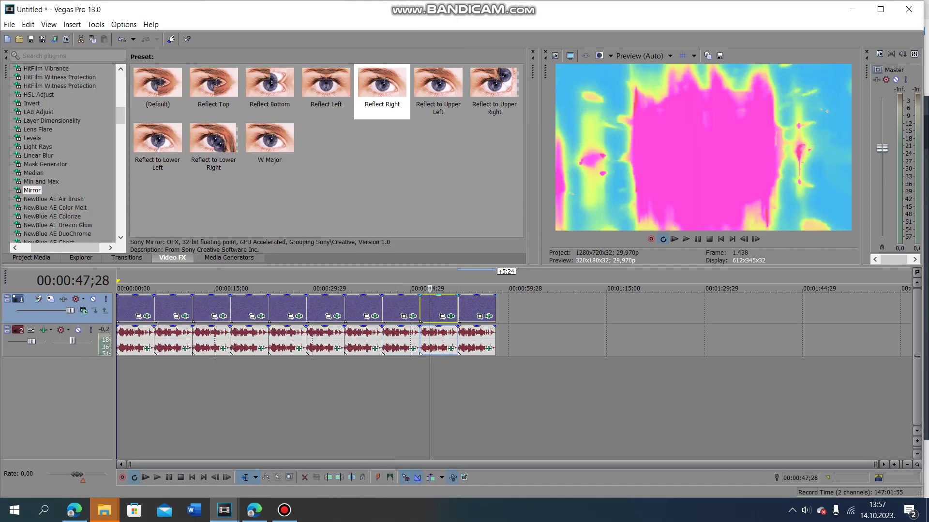
Step: Review the NewBlue Video Tuneup, Starlight and Dream Glow settings of the ninth video clip
left_click(450, 316)
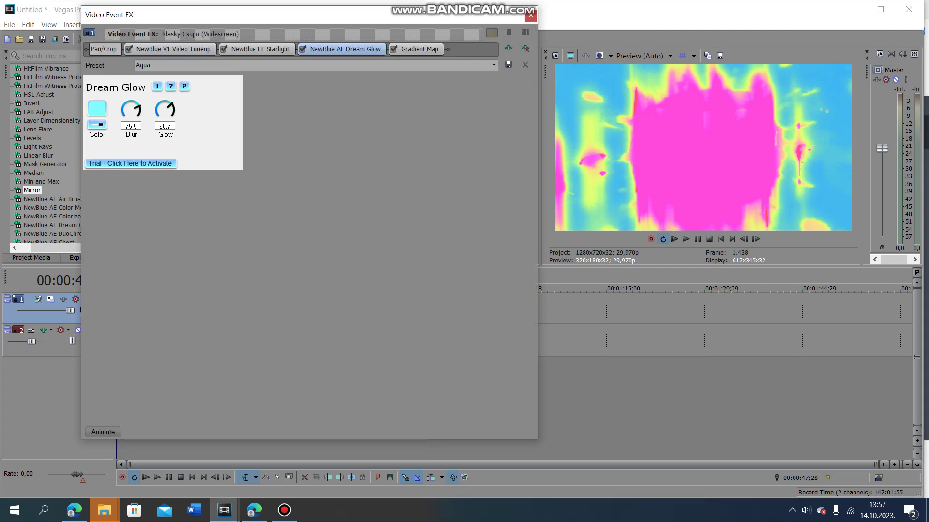
left_click(173, 49)
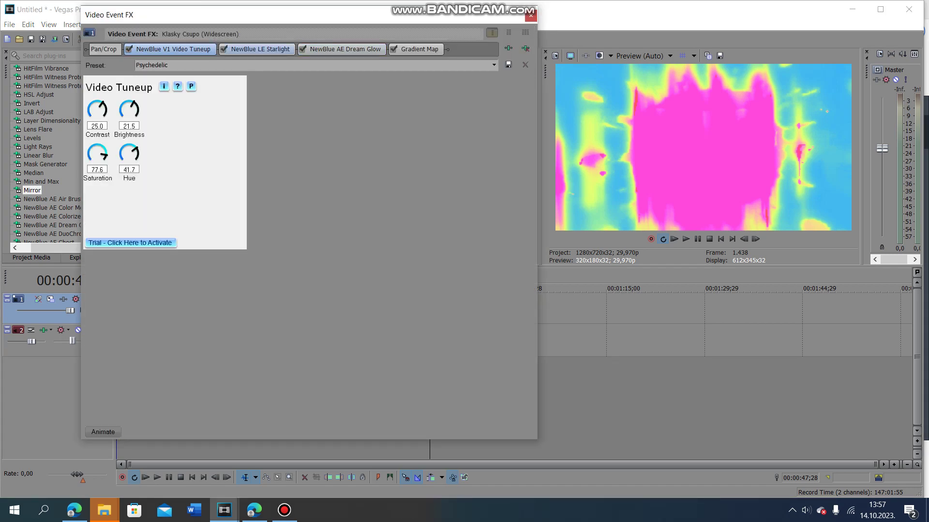
left_click(261, 49)
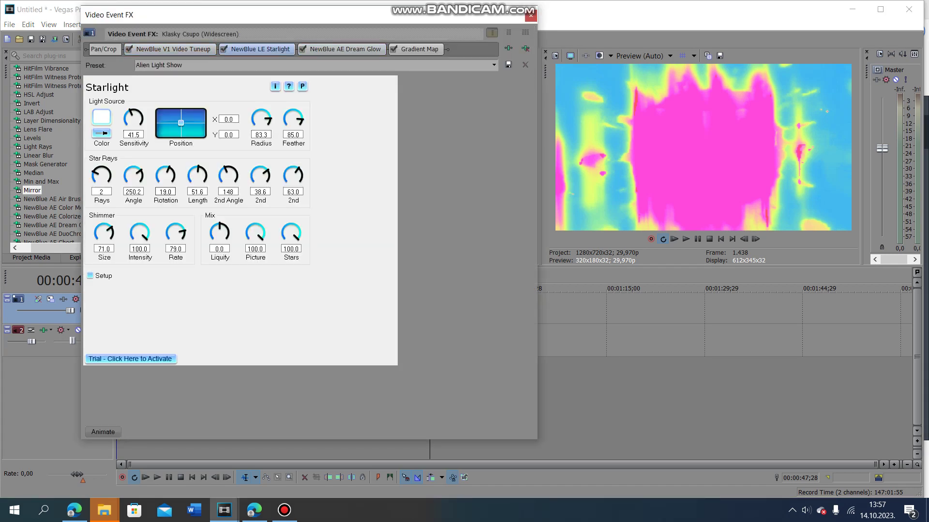
left_click(345, 49)
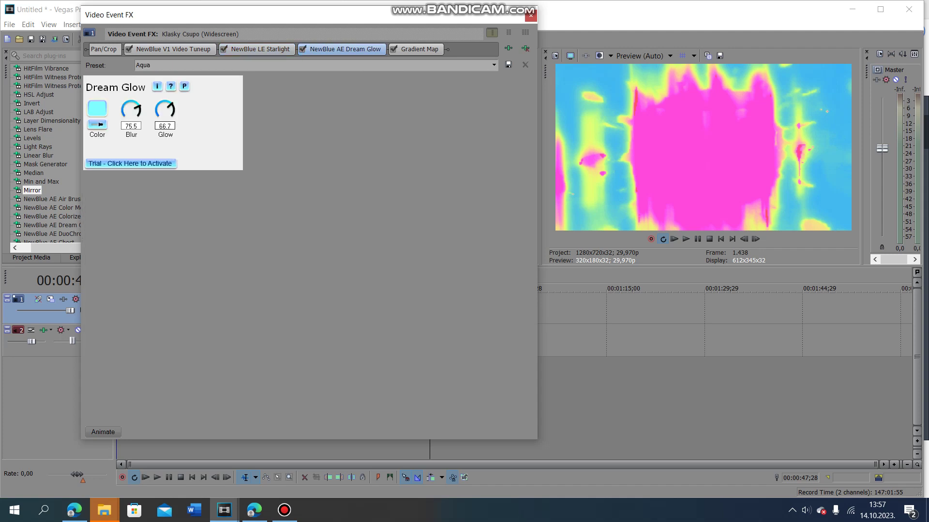
Step: Examine the colours of the Gradient Map points on the ninth video clip
left_click(420, 49)
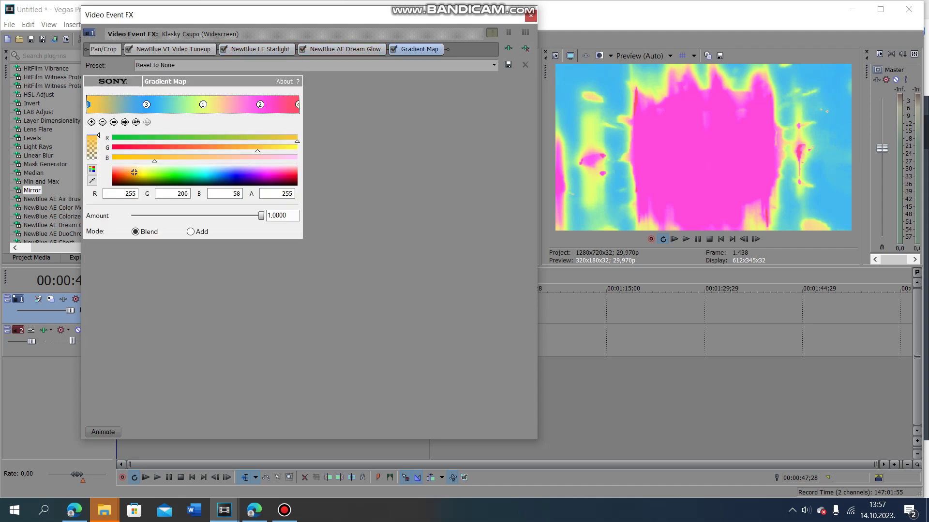
left_click(203, 104)
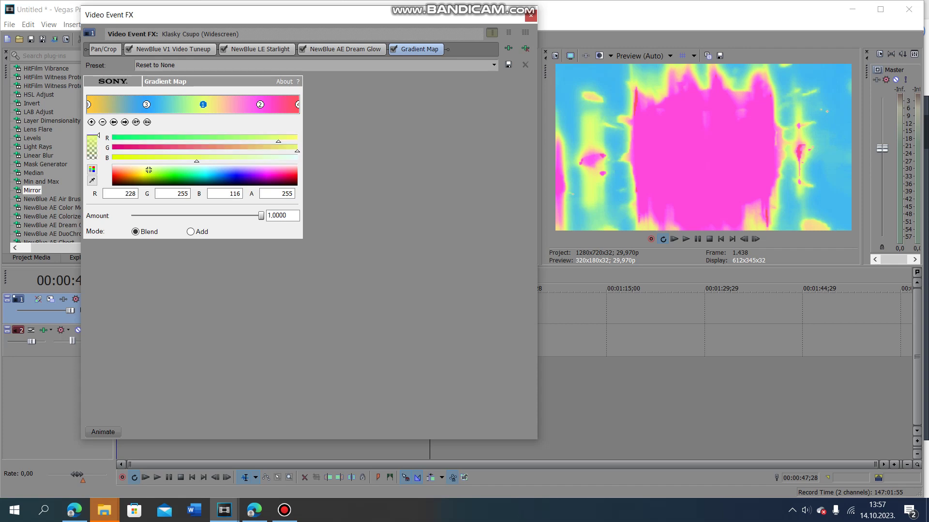
left_click(260, 105)
left_click(298, 104)
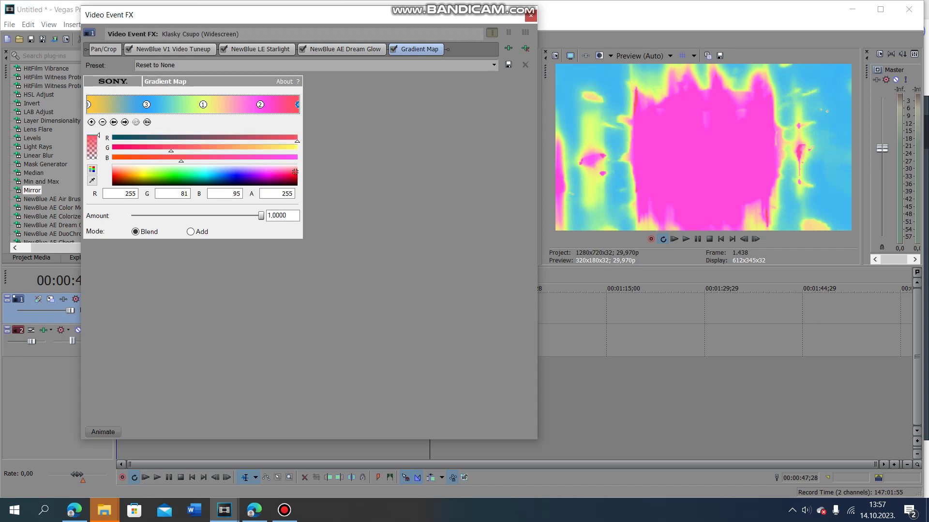
left_click(531, 15)
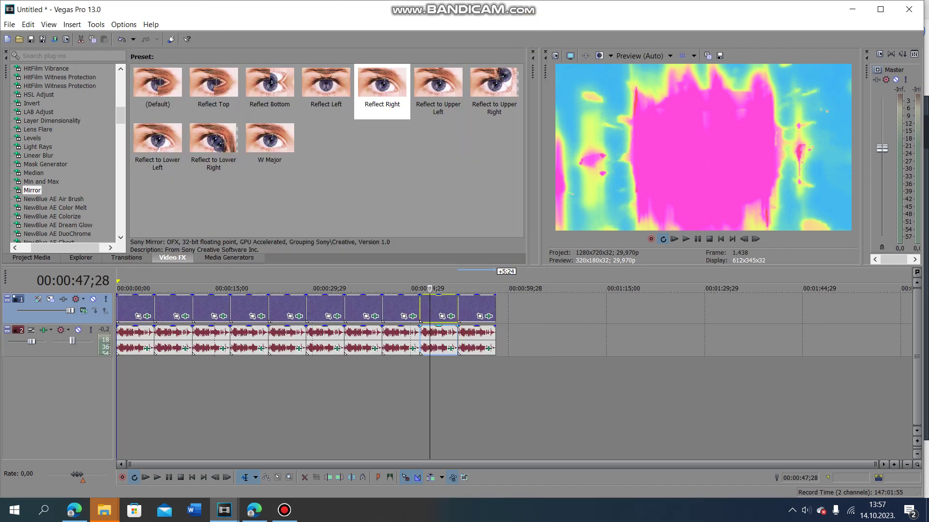
Step: Review the Effect vocoder and IL Vocodex settings on the ninth clip's audio
left_click(452, 348)
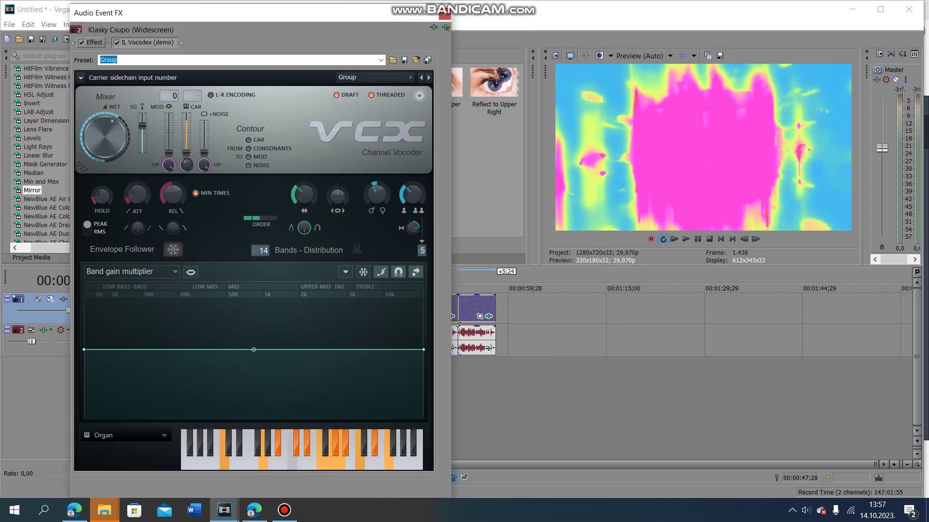
key("Down")
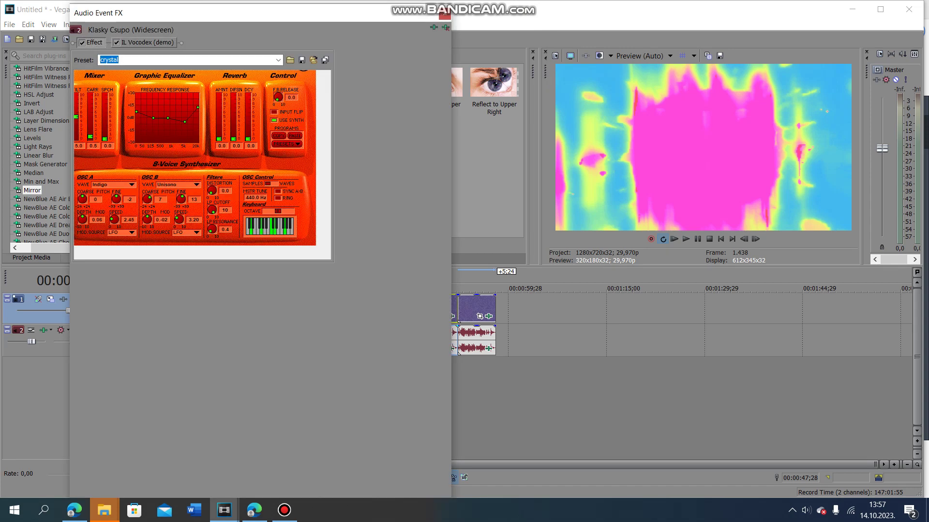
key("Up")
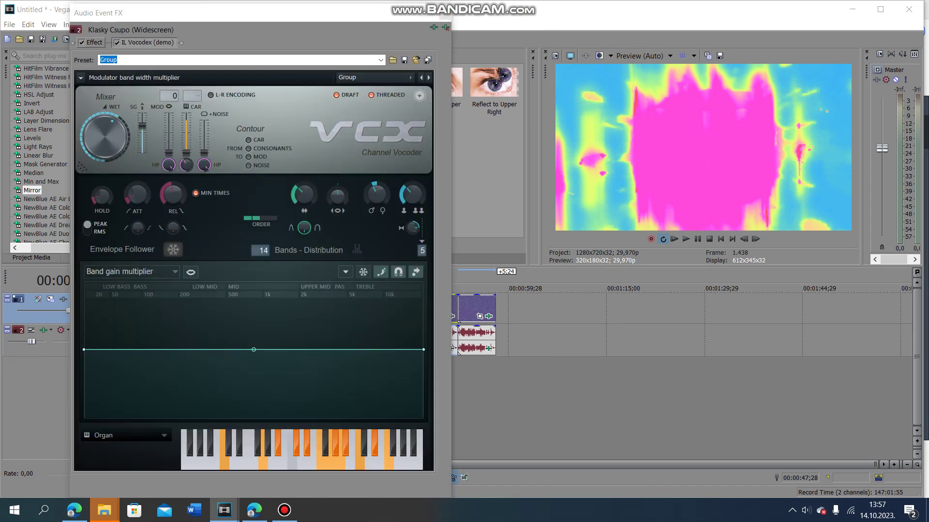
left_click(444, 12)
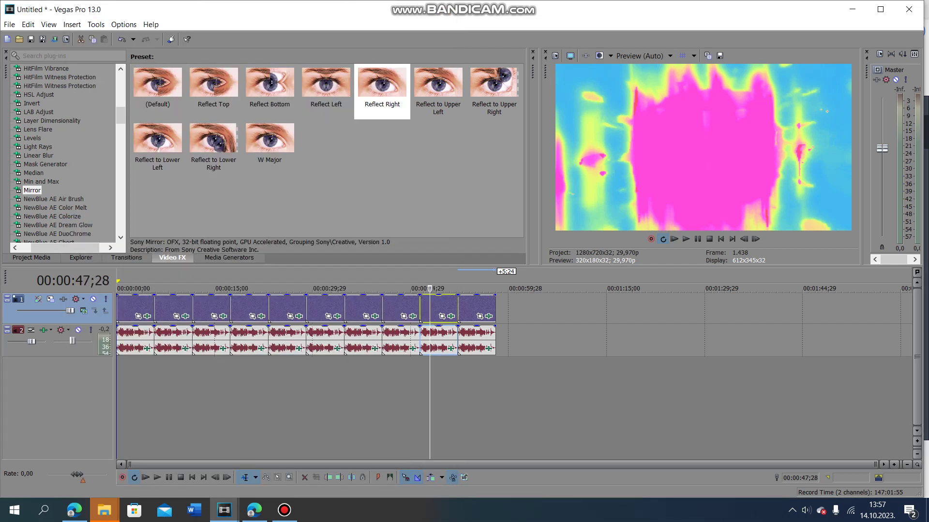
Step: Review the Mirror, NewBlue Ripple, Colorize and Neon Lights settings of the tenth video clip
left_click(464, 307)
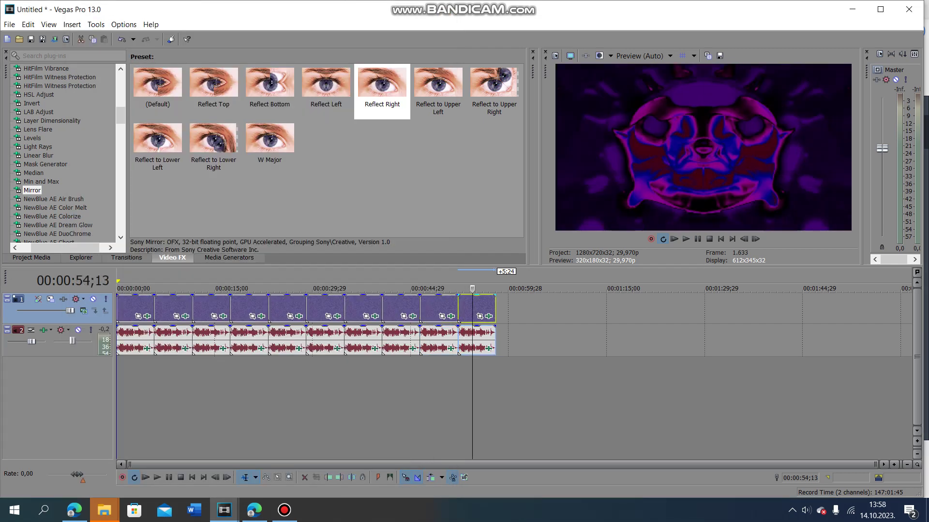
left_click(472, 308)
left_click(488, 316)
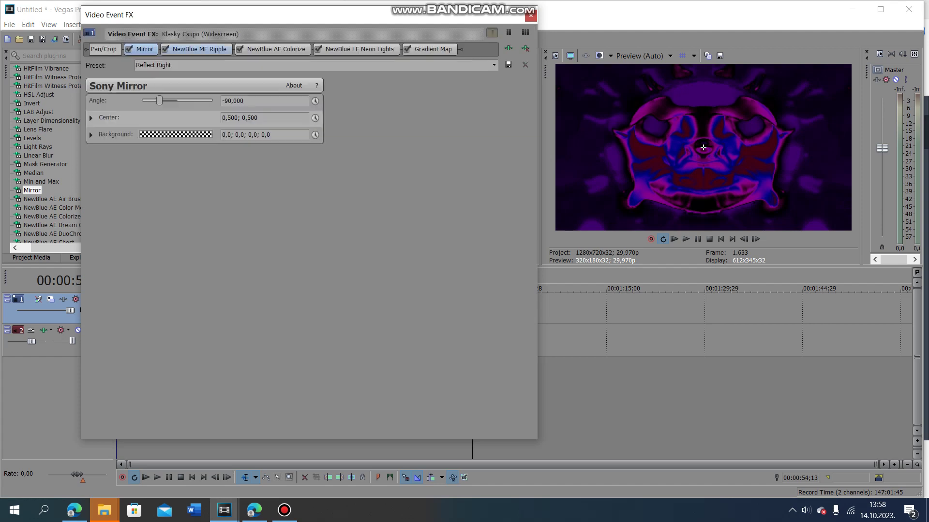
left_click(199, 48)
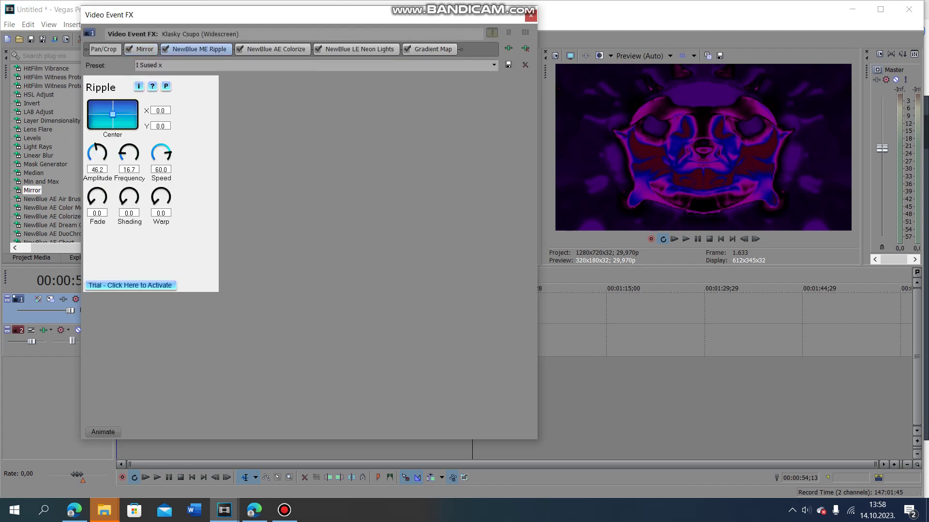
left_click(275, 49)
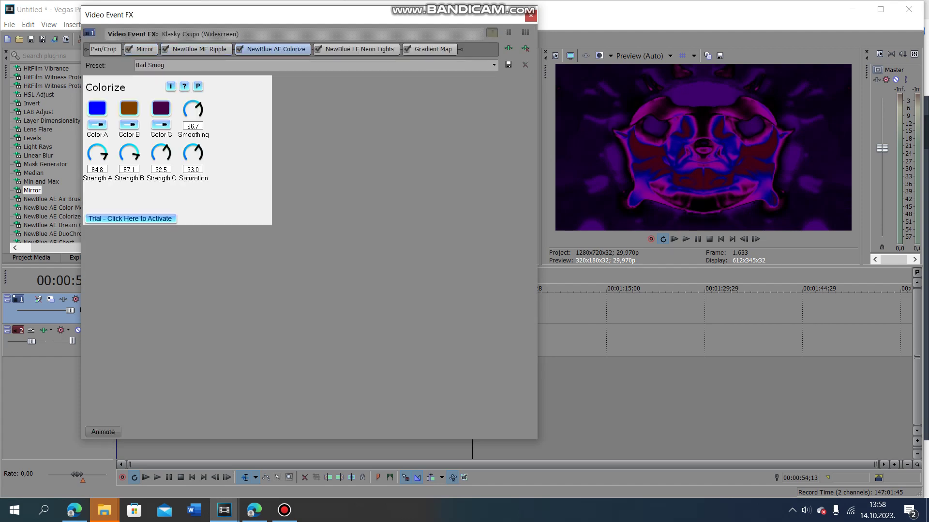
left_click(359, 49)
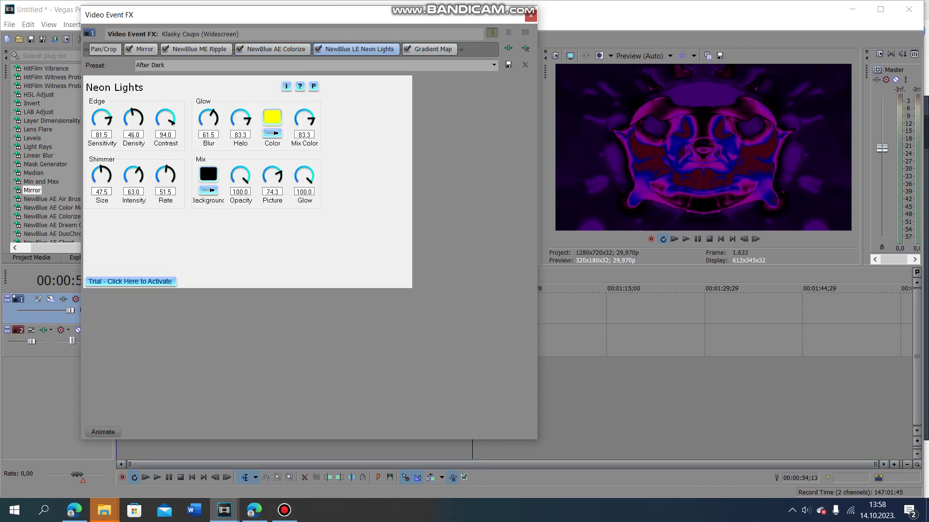
Step: Examine the colours of the Gradient Map points on the tenth video clip
left_click(433, 49)
left_click(149, 105)
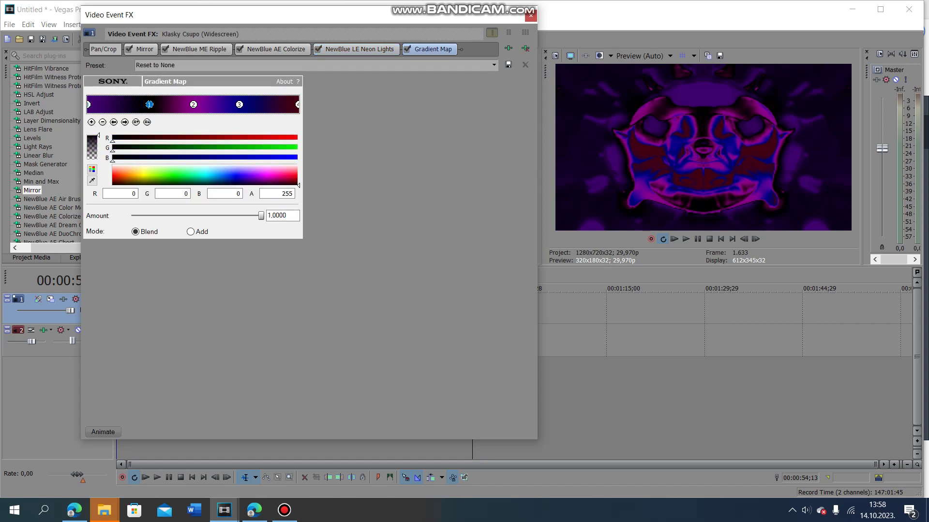
left_click(193, 105)
left_click(239, 104)
left_click(297, 104)
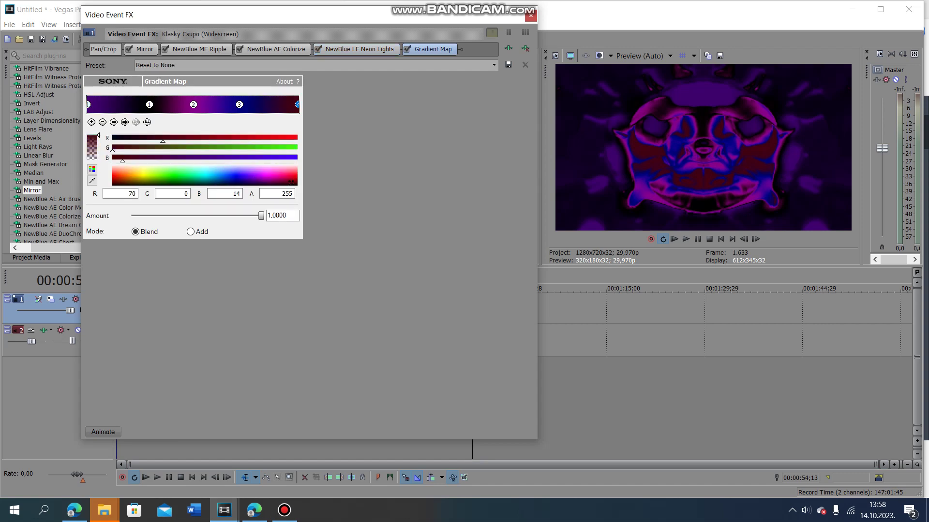
left_click(530, 16)
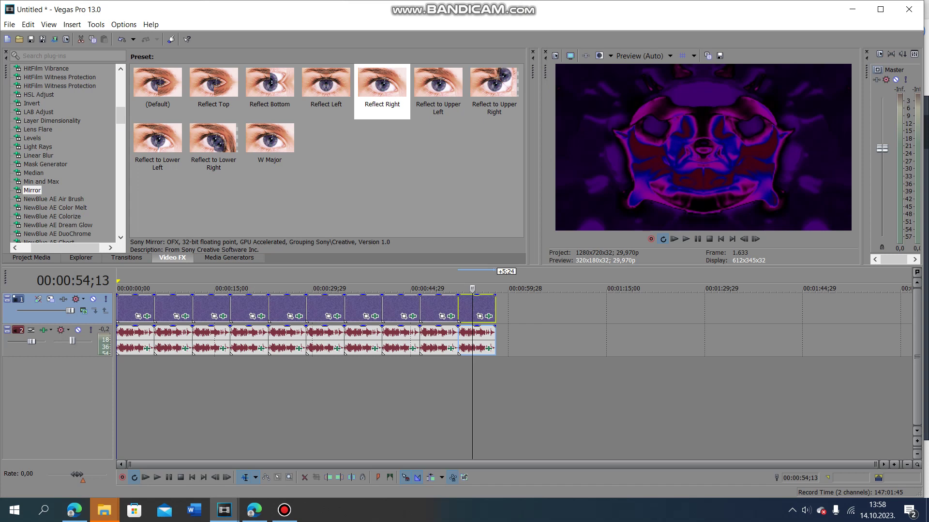
Step: Review the Resonant Filter, tb_grumblebum and IL Vocodex settings on the tenth clip's audio
left_click(489, 348)
left_click(104, 42)
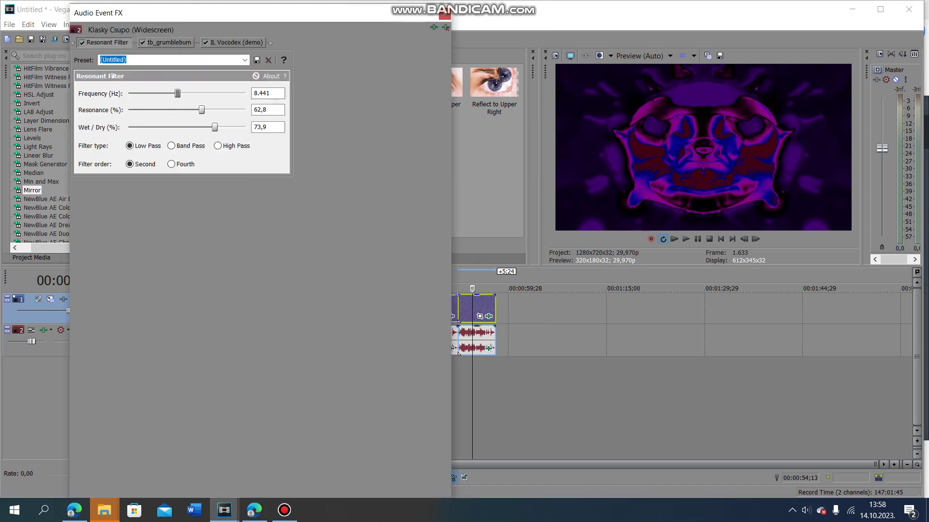
left_click(167, 42)
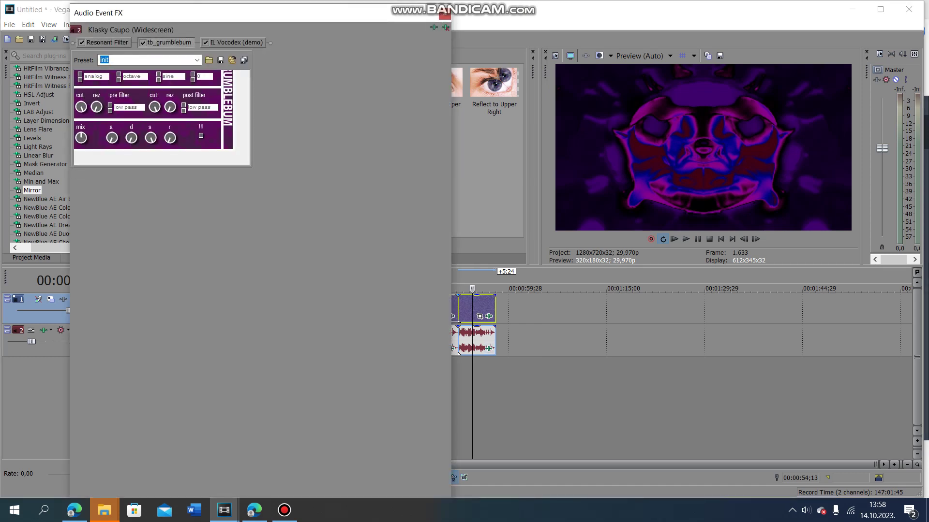
left_click(235, 43)
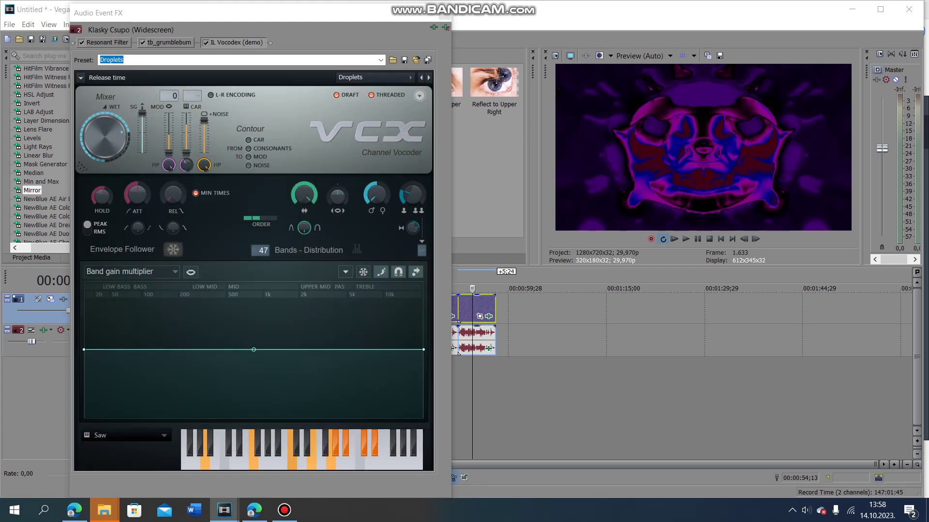
left_click(444, 13)
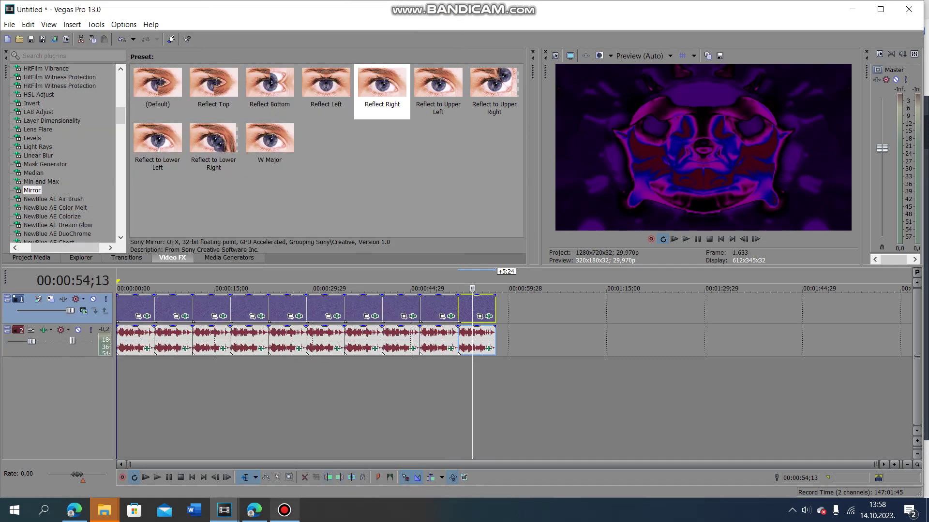